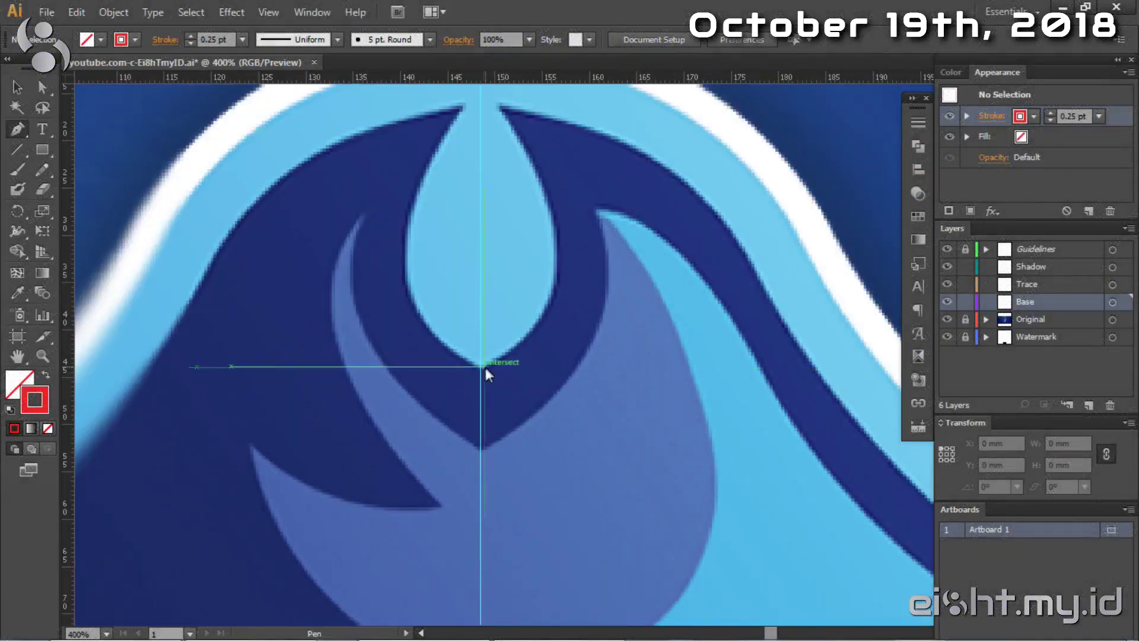
# Step: Start the outline at the drop's bottom point and curve it up along the dark head band
pyautogui.click(486, 368)
pyautogui.scroll(3, 545, 369)
pyautogui.moveTo(557, 339); pyautogui.dragTo(557, 255)
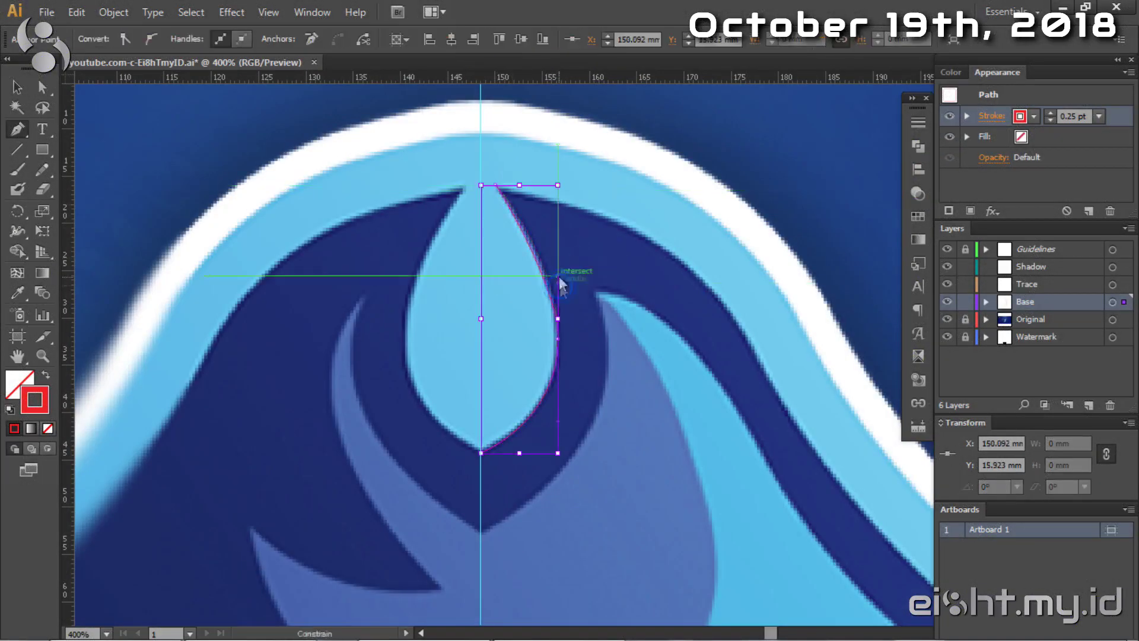
pyautogui.moveTo(822, 459); pyautogui.dragTo(707, 352)
pyautogui.click(707, 351)
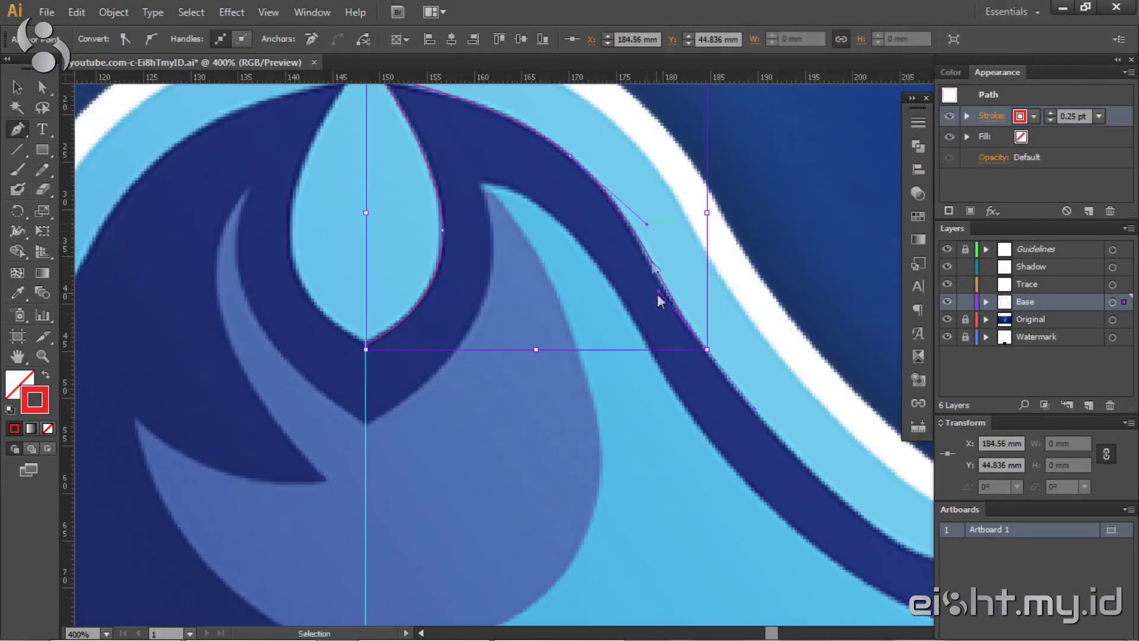
pyautogui.scroll(-3, 657, 294)
pyautogui.hscroll(4, 662, 333)
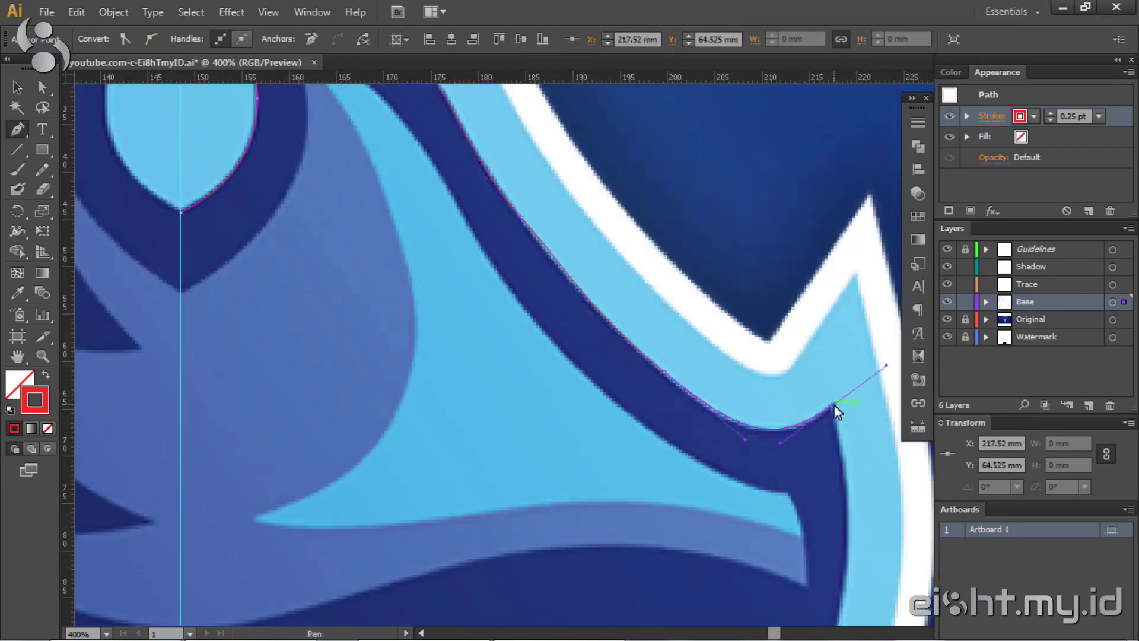
pyautogui.scroll(-3, 835, 410)
pyautogui.scroll(-2, 788, 420)
pyautogui.hscroll(1, 788, 419)
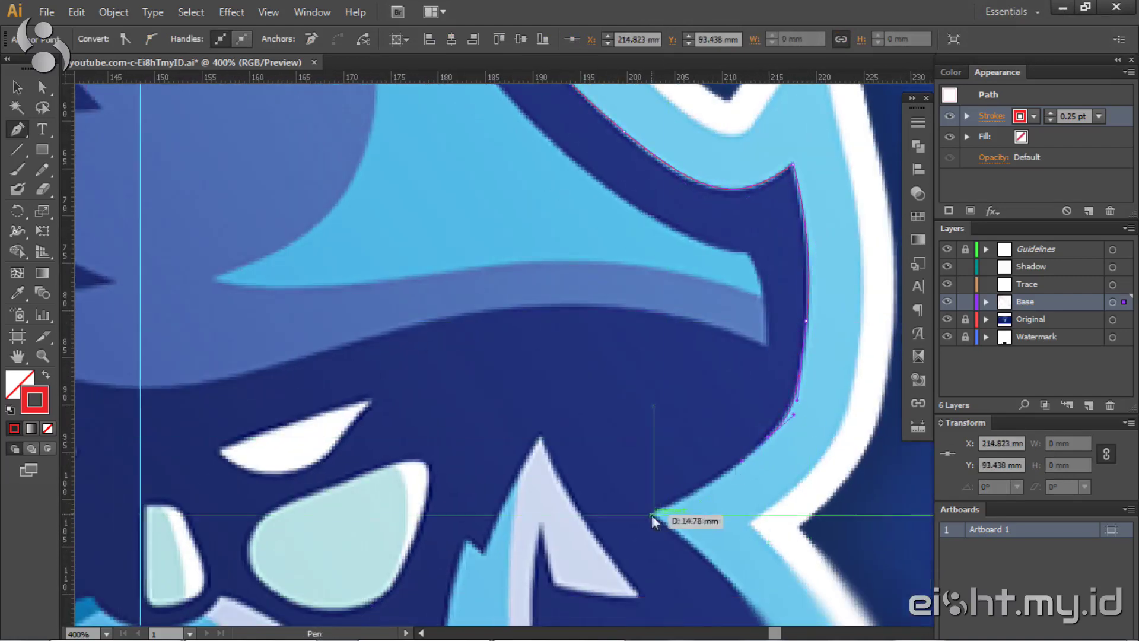
pyautogui.scroll(-6, 655, 523)
pyautogui.hscroll(1, 655, 522)
# Step: Add anchors beside the beard and on the right side, then close the outline at its start
pyautogui.moveTo(808, 439); pyautogui.dragTo(816, 508)
pyautogui.scroll(-4, 518, 521)
pyautogui.hscroll(-1, 518, 521)
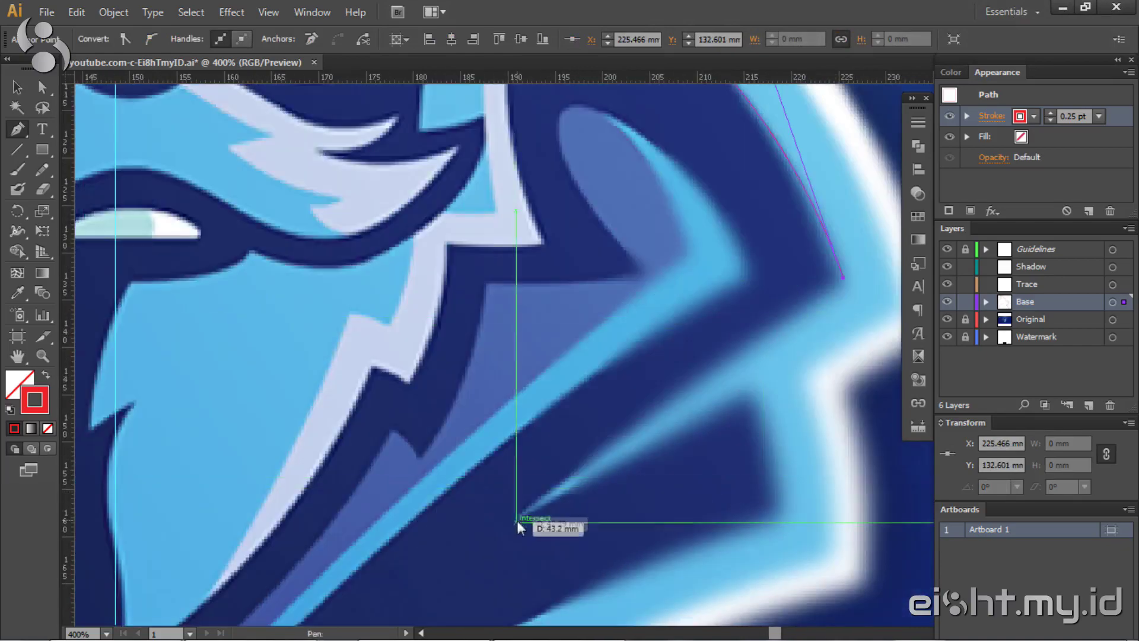
pyautogui.scroll(-2, 565, 503)
pyautogui.click(788, 400)
pyautogui.scroll(-3, 681, 372)
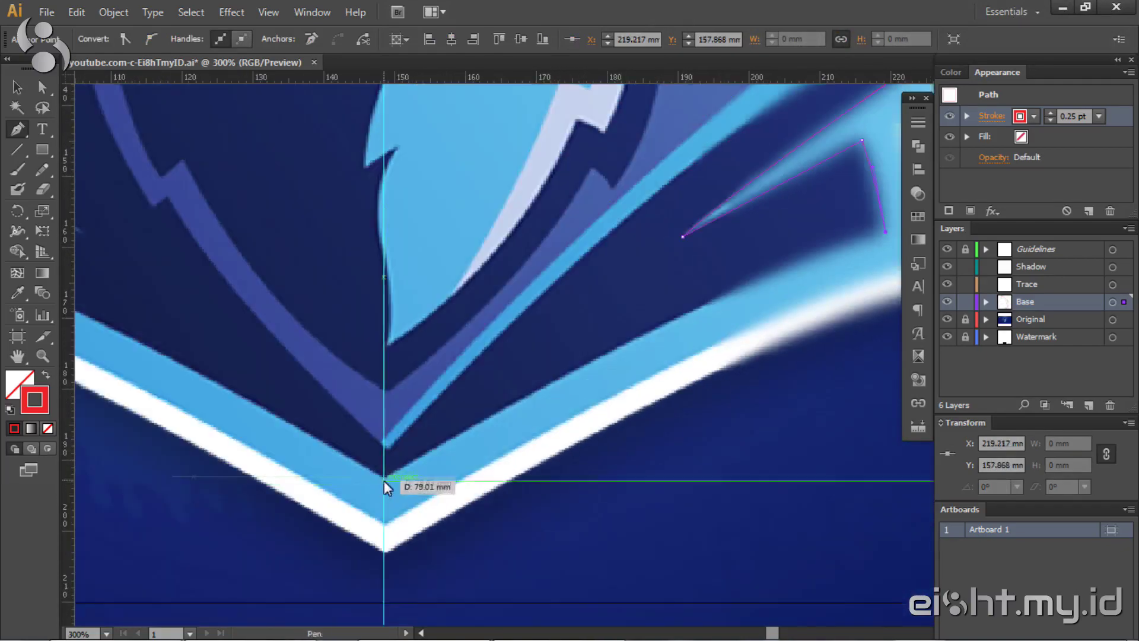
pyautogui.click(384, 483)
pyautogui.scroll(-3, 612, 350)
pyautogui.scroll(2, 619, 376)
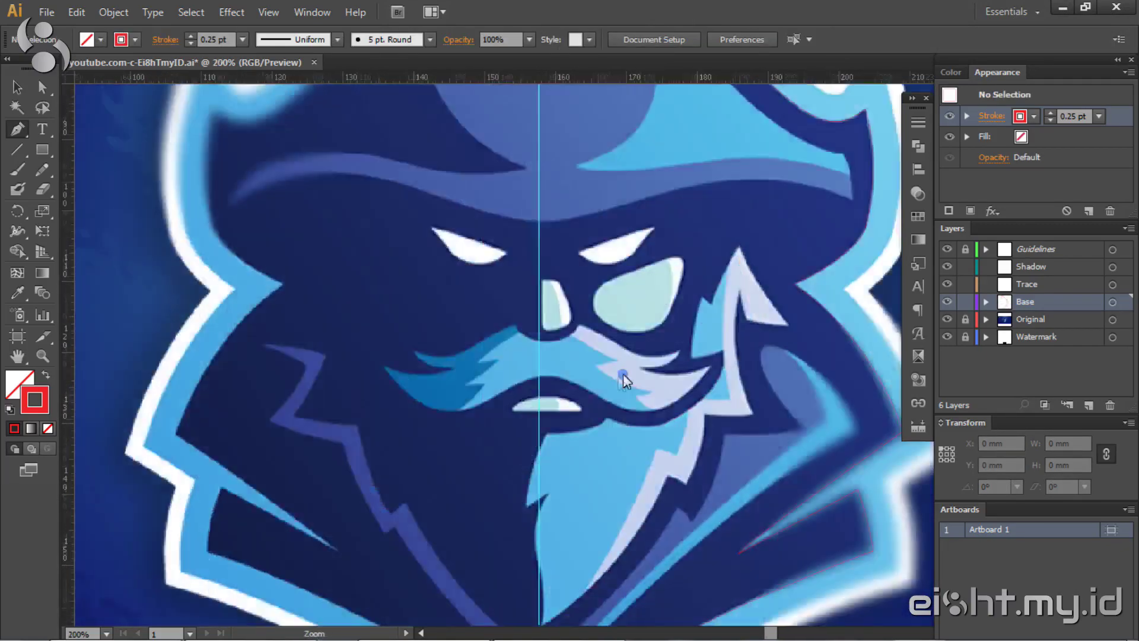
# Step: Finish the right mustache-half outline with a sharp corner and smooth underside anchor, then deselect it
pyautogui.scroll(2, 416, 272)
pyautogui.click(480, 237)
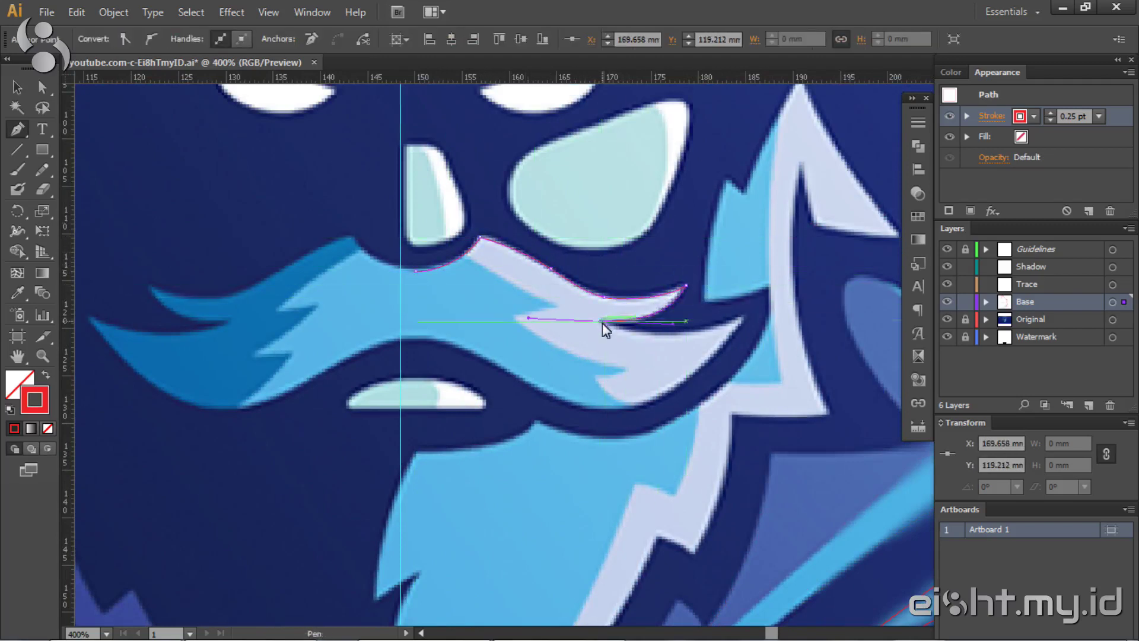
pyautogui.moveTo(418, 335); pyautogui.dragTo(383, 335)
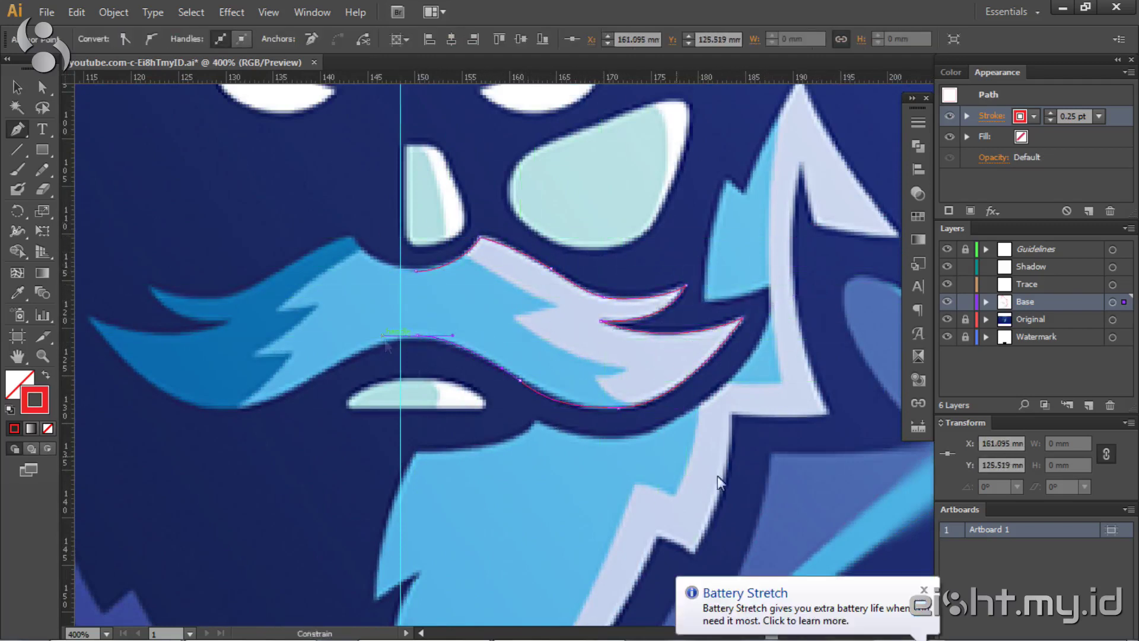
pyautogui.press('ctrl')
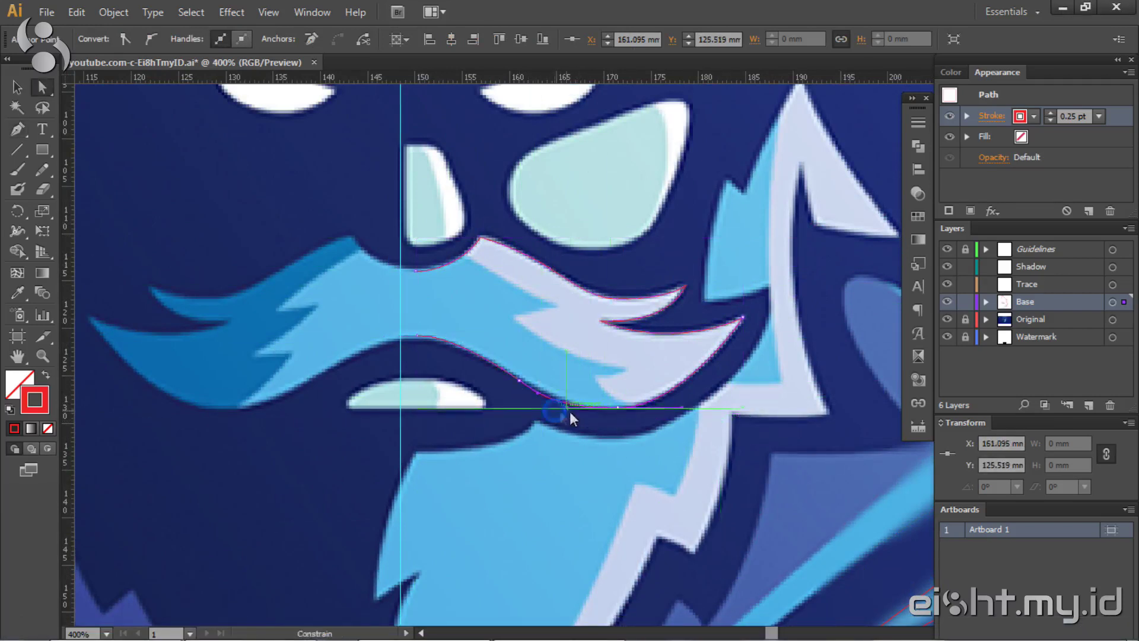
pyautogui.keyDown('ctrl'); pyautogui.click(446, 369); pyautogui.keyUp('ctrl')
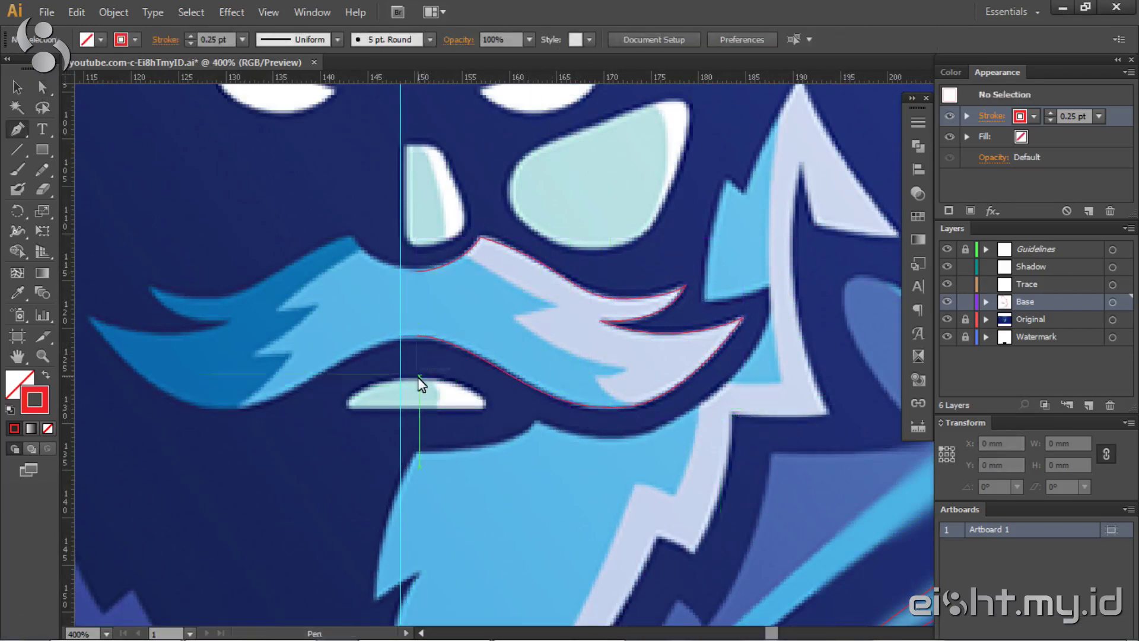
# Step: Trace a closed outline around the right nostril
pyautogui.scroll(2, 439, 404)
pyautogui.moveTo(406, 239)
pyautogui.mouseDown()
pyautogui.moveTo(435, 240)
pyautogui.moveTo(465, 316)
pyautogui.mouseUp()
pyautogui.click(414, 342)
# Step: Trace a closed curved outline around the right eye, starting at its tip
pyautogui.scroll(2, 429, 211)
pyautogui.click(661, 231)
pyautogui.moveTo(621, 286); pyautogui.dragTo(617, 284)
pyautogui.click(510, 279)
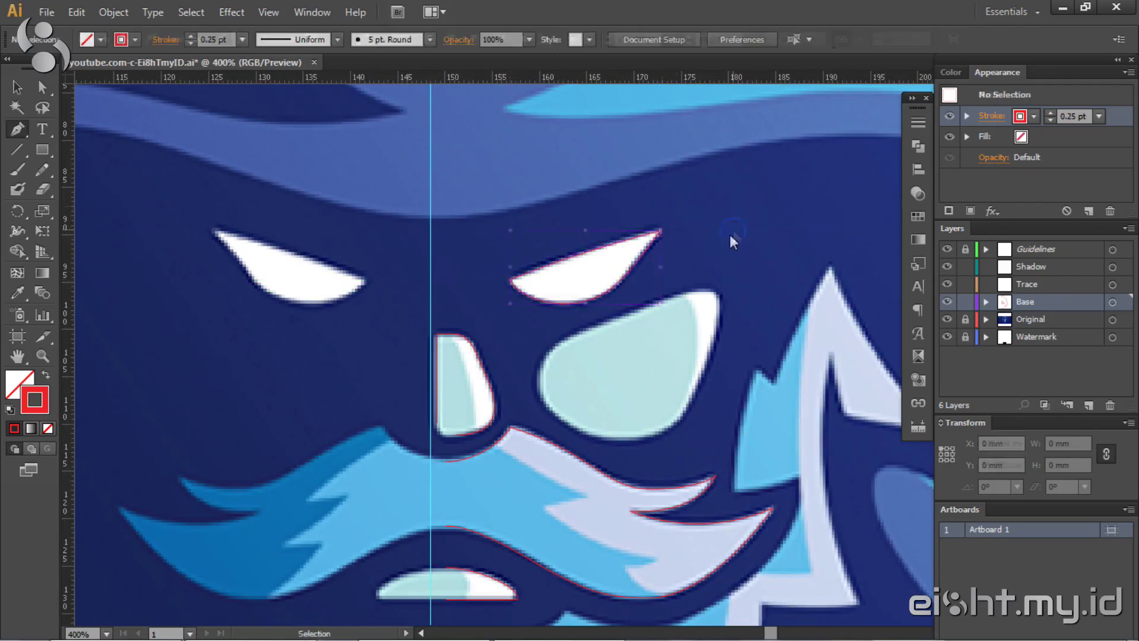
# Step: Begin a new path along the lightning bolt edge, up to the bolt's top point
pyautogui.scroll(-3, 730, 233)
pyautogui.hscroll(3, 729, 234)
pyautogui.click(820, 287)
pyautogui.click(735, 273)
# Step: Continue the path down the bolt with corner and curved anchors hugging its edge
pyautogui.click(719, 214)
pyautogui.scroll(-2, 720, 232)
pyautogui.moveTo(743, 403); pyautogui.dragTo(773, 464)
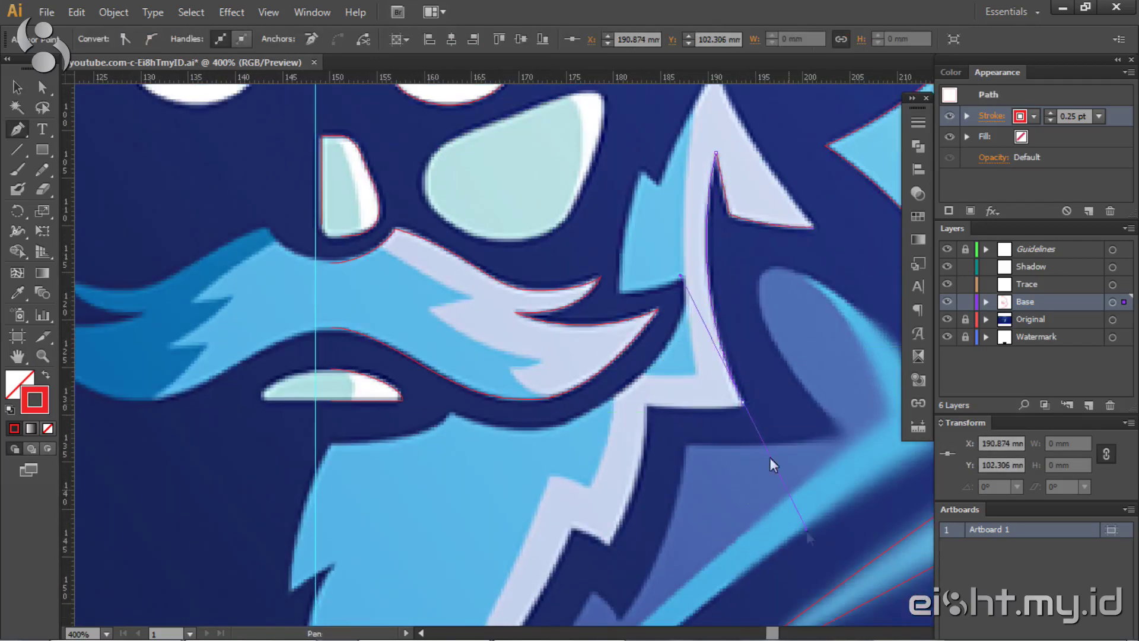
pyautogui.scroll(-4, 621, 422)
pyautogui.hscroll(-3, 621, 423)
pyautogui.moveTo(700, 415); pyautogui.dragTo(684, 485)
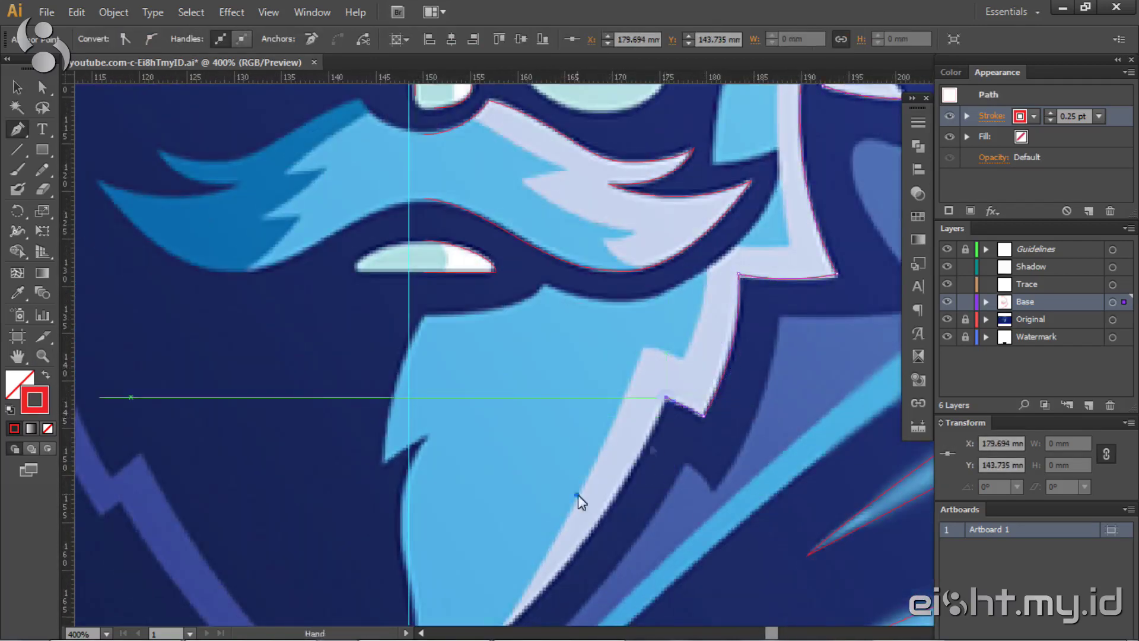
pyautogui.scroll(-5, 578, 501)
pyautogui.hscroll(-3, 579, 502)
pyautogui.moveTo(691, 410); pyautogui.dragTo(734, 367)
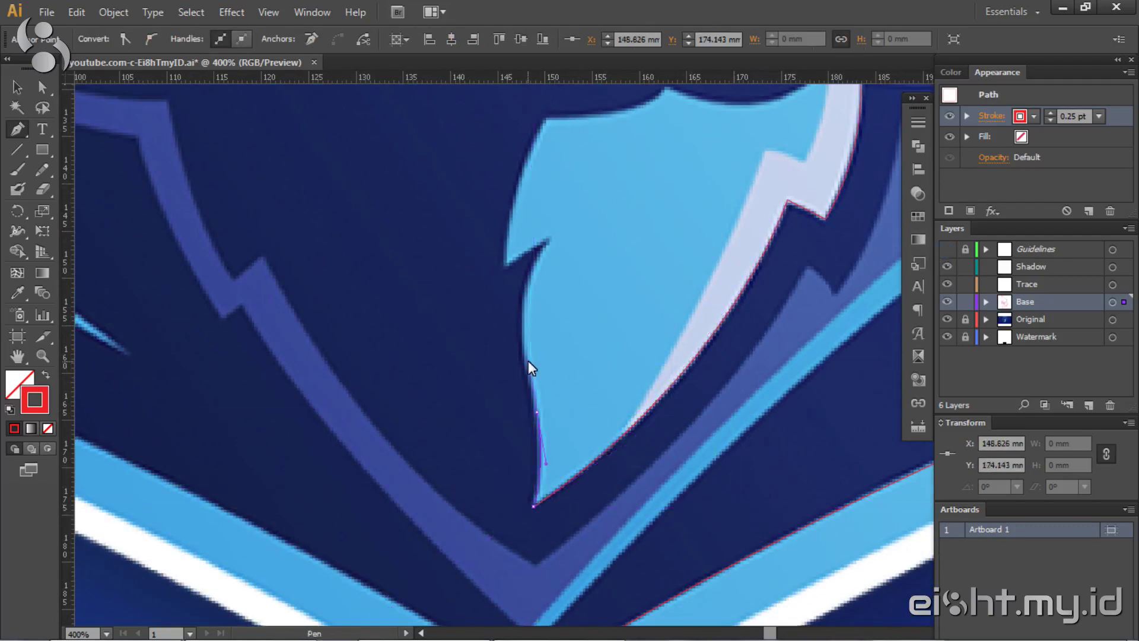
pyautogui.scroll(5, 508, 274)
pyautogui.hscroll(-1, 509, 274)
# Step: Trace the beard's left edge and under the mustache, then close the beard-and-bolt outline
pyautogui.moveTo(589, 320); pyautogui.dragTo(638, 230)
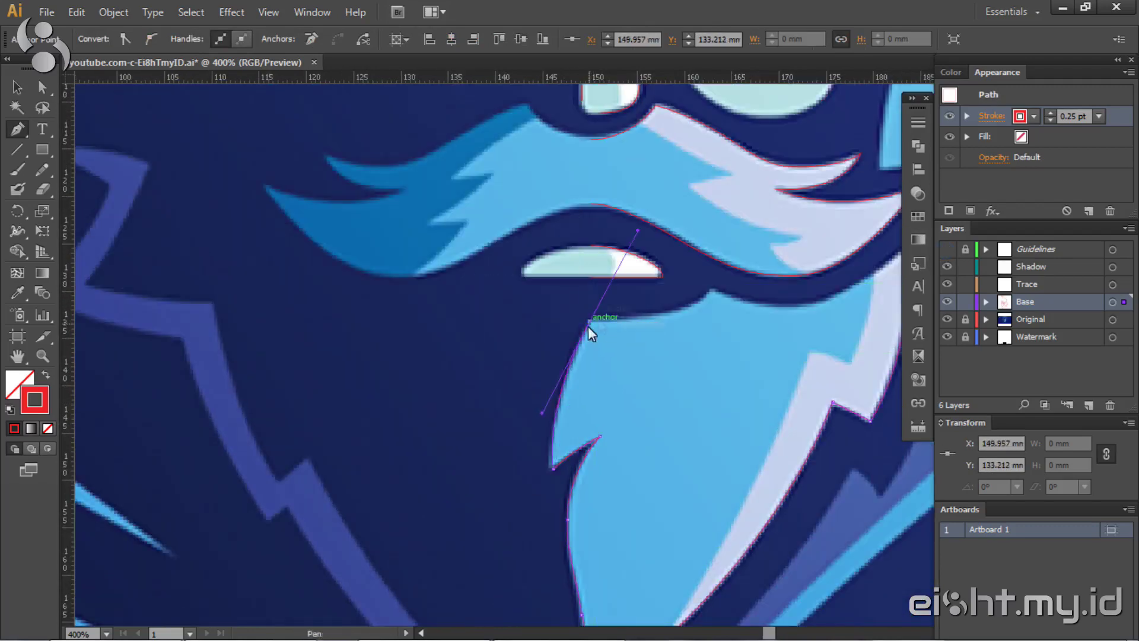
pyautogui.scroll(3, 714, 297)
pyautogui.hscroll(5, 714, 297)
pyautogui.moveTo(590, 409); pyautogui.dragTo(619, 418)
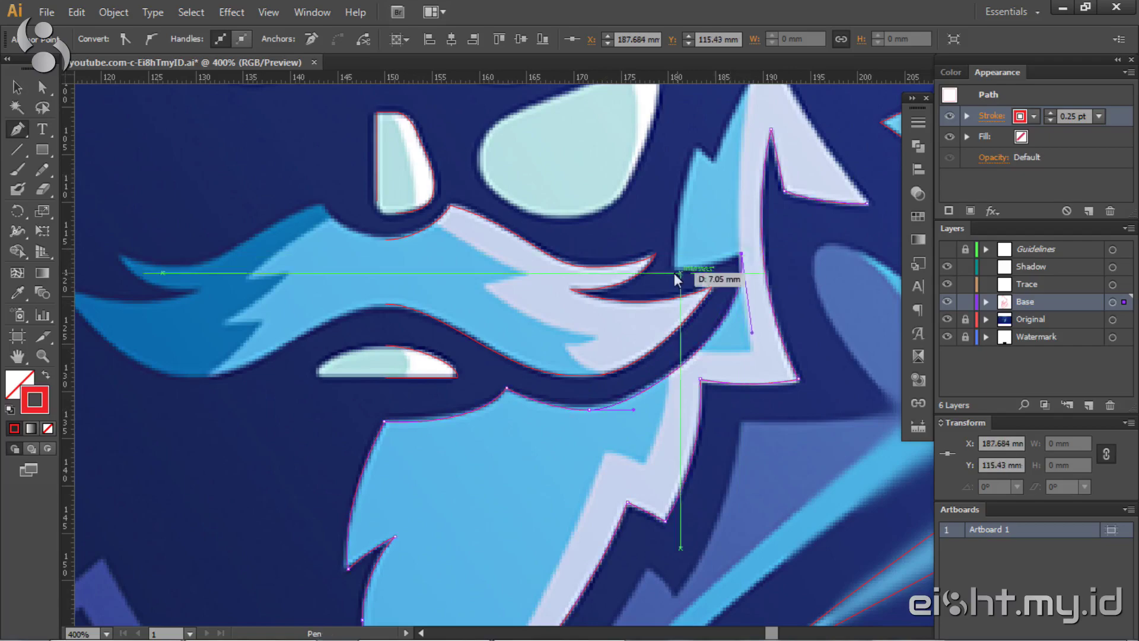
pyautogui.click(676, 274)
pyautogui.scroll(5, 692, 343)
pyautogui.hscroll(1, 692, 343)
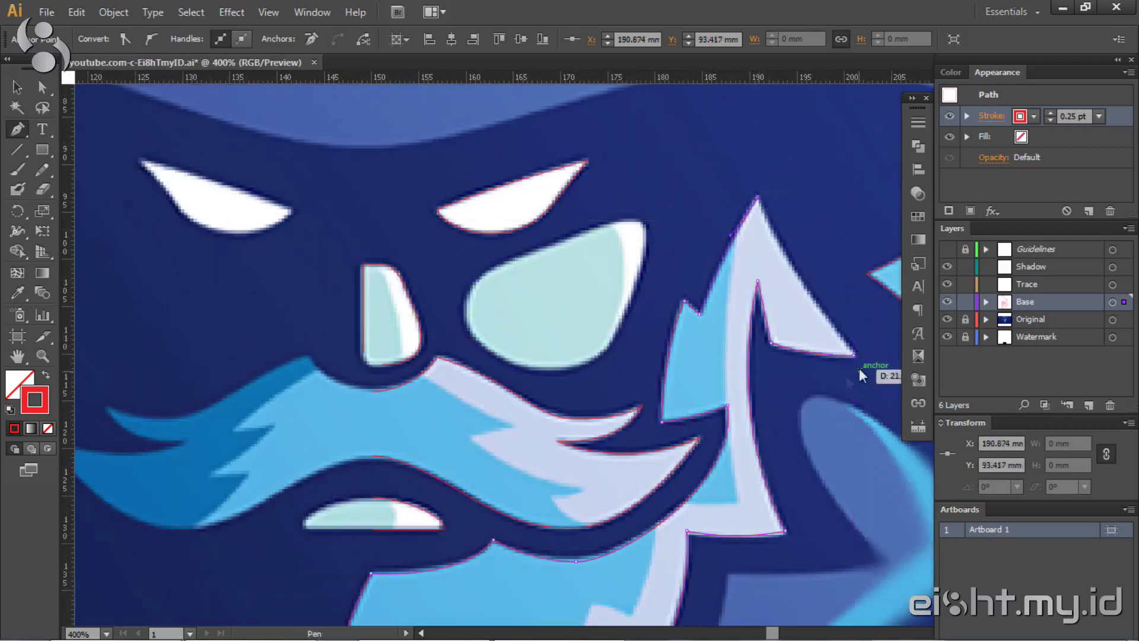
pyautogui.keyDown('ctrl'); pyautogui.click(808, 386); pyautogui.keyUp('ctrl')
# Step: Adjust the hat brim curve's anchors with Direct Selection, then deselect everything
pyautogui.scroll(3, 593, 356)
pyautogui.scroll(3, 594, 356)
pyautogui.press('a')
pyautogui.click(555, 358)
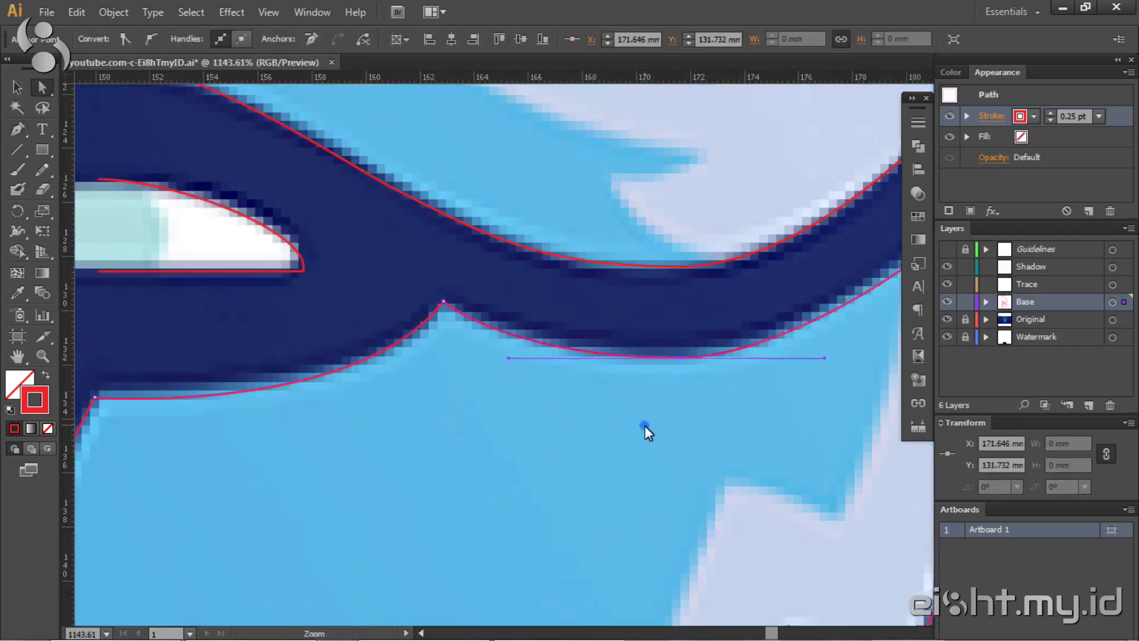
pyautogui.scroll(-5, 649, 433)
pyautogui.scroll(1, 594, 386)
pyautogui.scroll(2, 670, 371)
pyautogui.press('p')
pyautogui.hscroll(-3, 634, 341)
pyautogui.scroll(1, 549, 329)
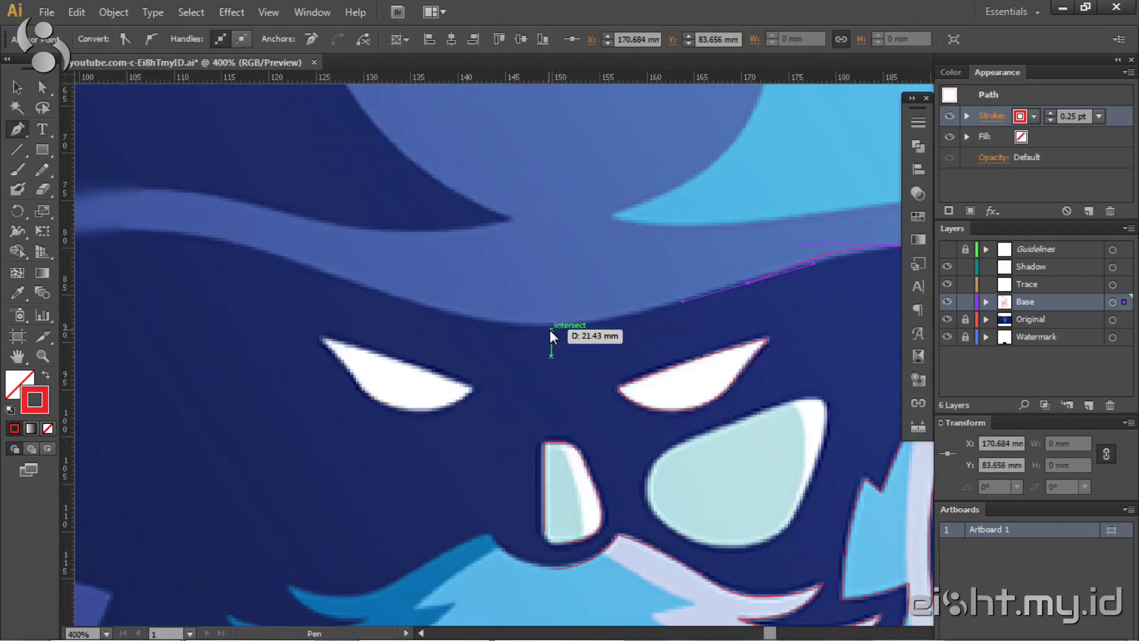
pyautogui.press('a')
pyautogui.scroll(-3, 558, 329)
pyautogui.scroll(3, 682, 362)
pyautogui.scroll(3, 699, 365)
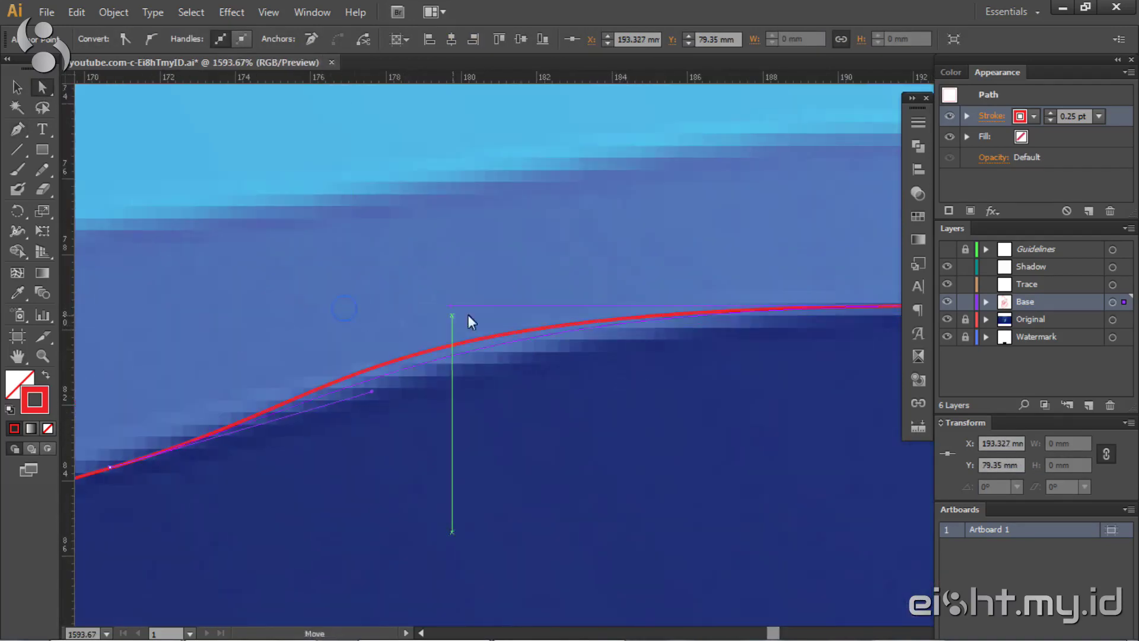
pyautogui.scroll(-5, 400, 315)
pyautogui.press('v')
pyautogui.hotkey('ctrl', 'shift', 'a')
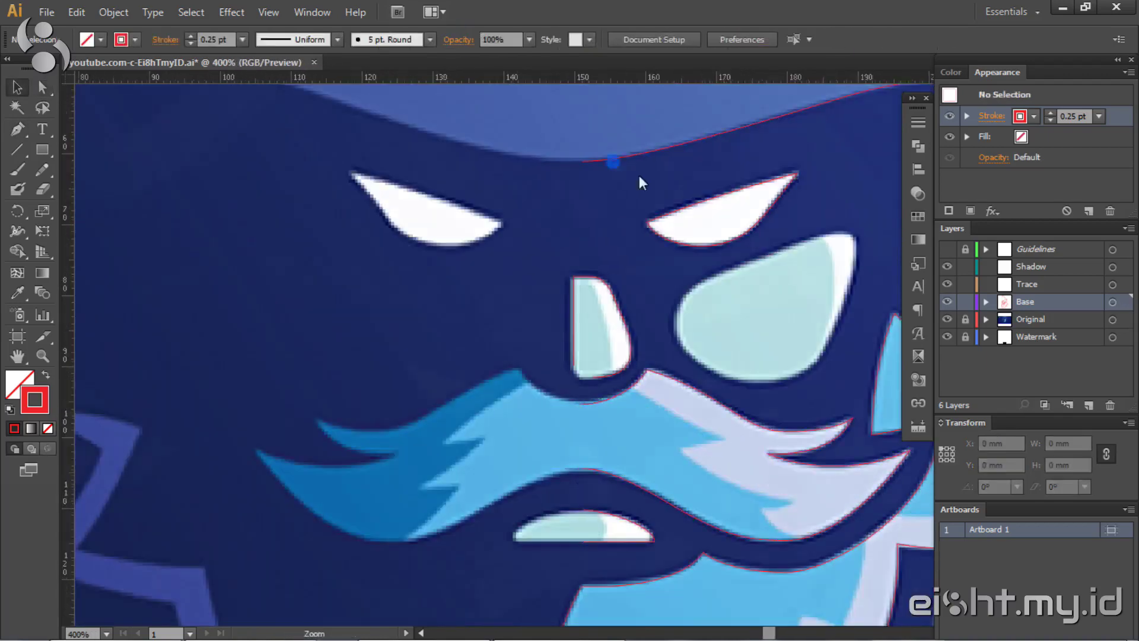
# Step: Begin tracing an outline around the purple curl below the drop
pyautogui.press('p')
pyautogui.scroll(5, 646, 362)
pyautogui.moveTo(396, 419); pyautogui.dragTo(431, 598)
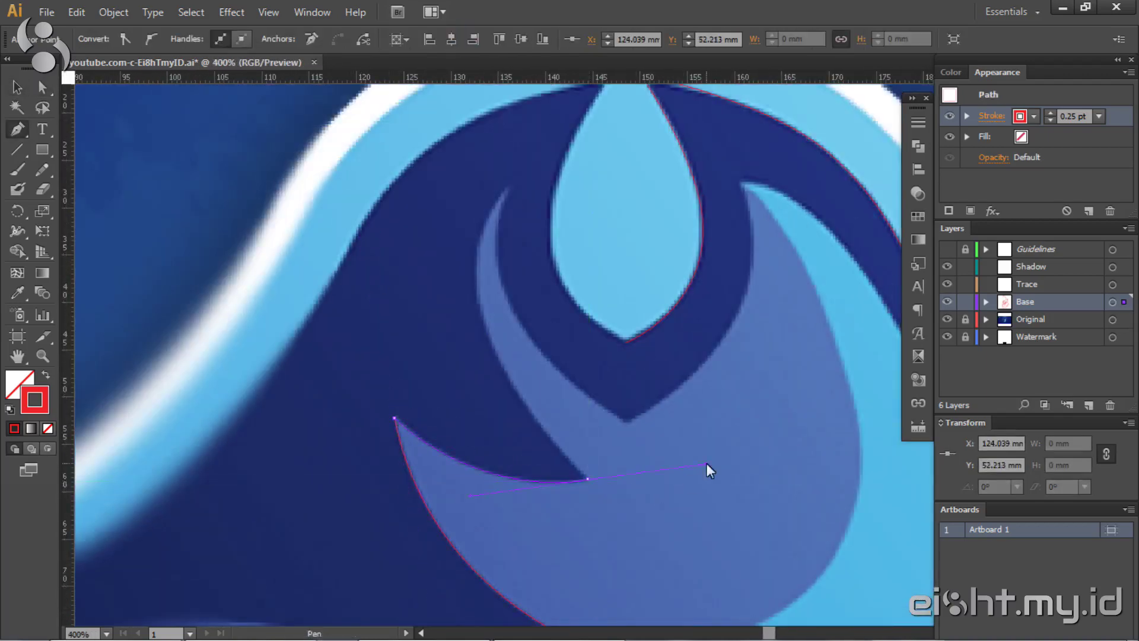
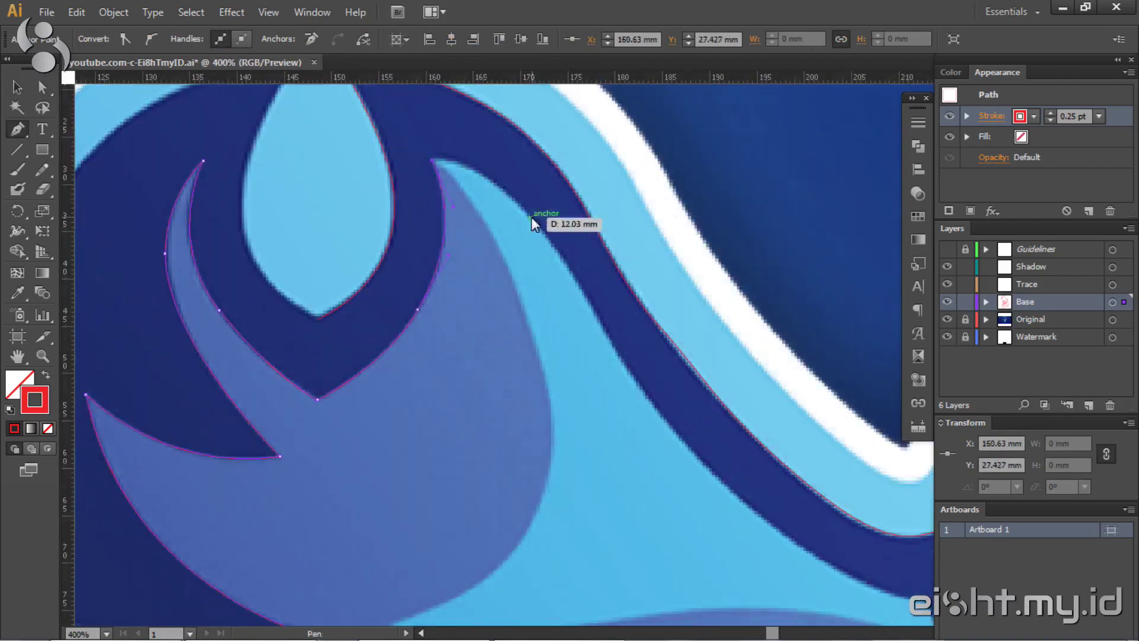
# Step: Finish the hat band outline with curved pen anchors along its dark edge
pyautogui.scroll(-3, 546, 226)
pyautogui.click(628, 333)
pyautogui.scroll(-3, 628, 333)
pyautogui.moveTo(623, 433); pyautogui.dragTo(724, 447)
pyautogui.scroll(-2, 846, 465)
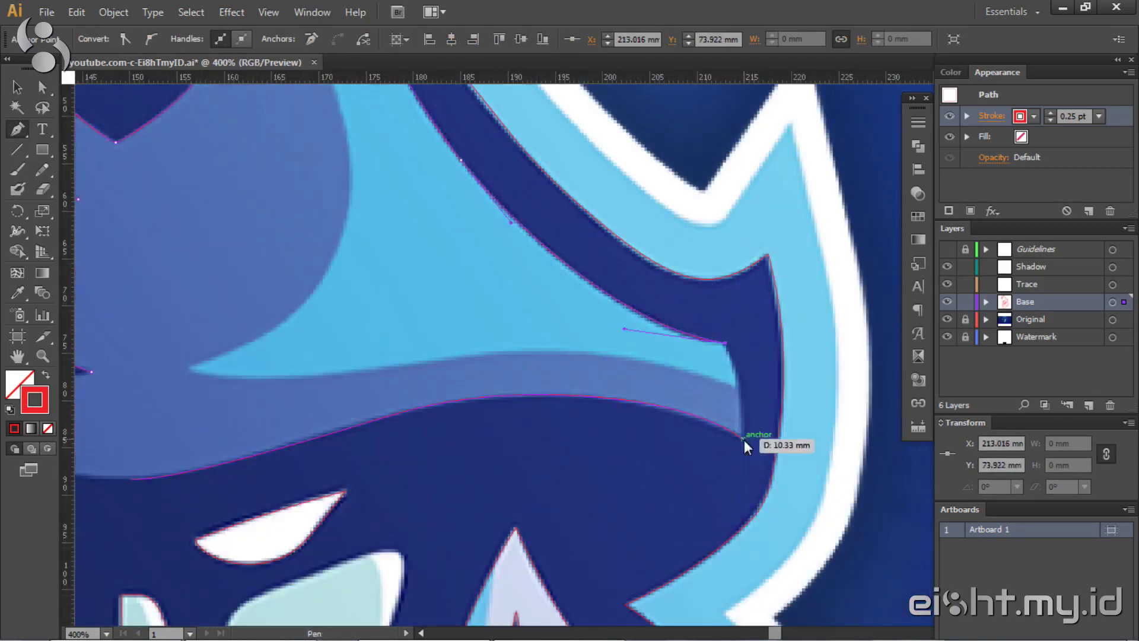
pyautogui.click(744, 439)
# Step: Make a moved copy of the brow curve and select its left endpoint anchor
pyautogui.press('v')
pyautogui.hotkey('ctrl', '-')
pyautogui.hotkey('ctrl', '-')
pyautogui.hotkey('ctrl', '-')
pyautogui.press('Return')
pyautogui.click(709, 428)
pyautogui.hotkey('ctrl', '+')
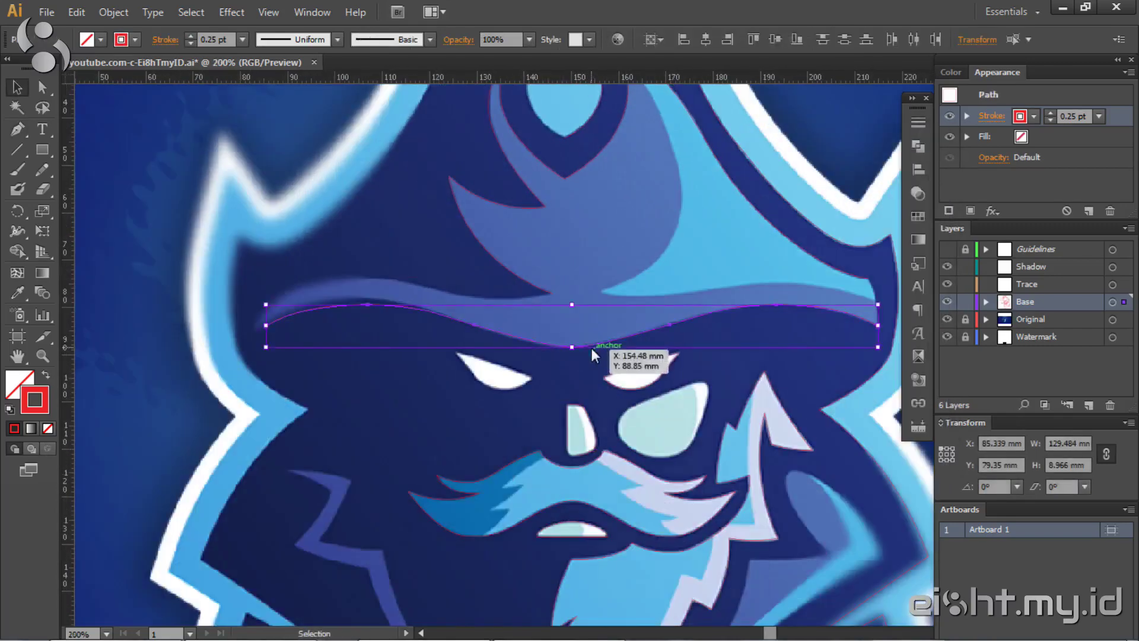
pyautogui.press('a')
pyautogui.hotkey('ctrl', '+')
pyautogui.click(496, 399)
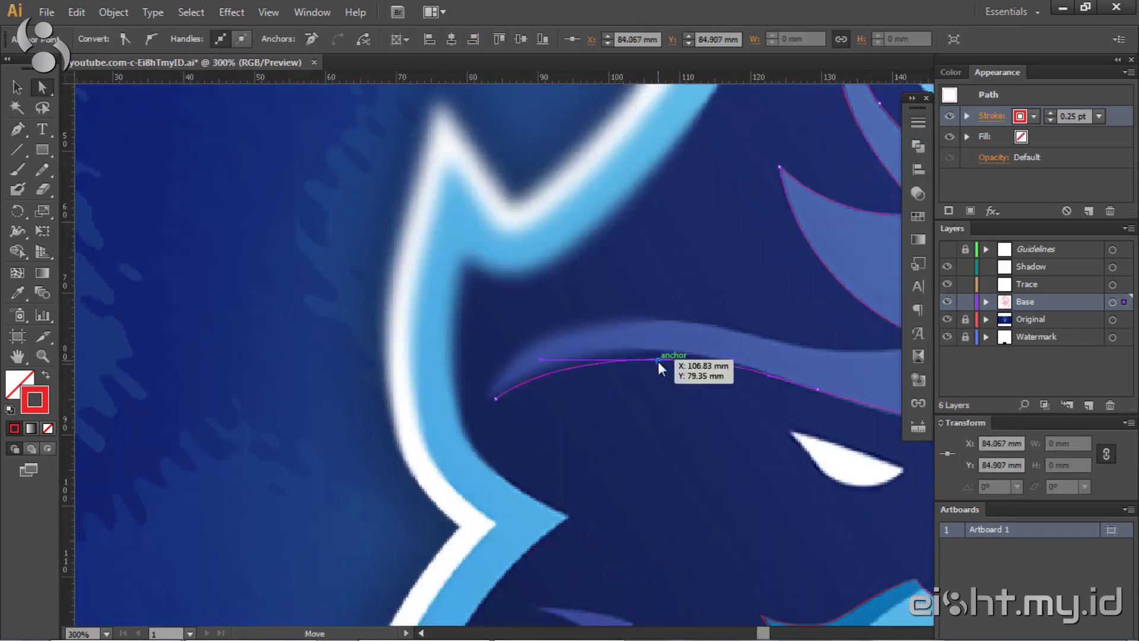
# Step: Select both eye paths and combine them into one compound path with Ctrl+8
pyautogui.hotkey('ctrl', 'shift', 'a')
pyautogui.hotkey('ctrl', '-')
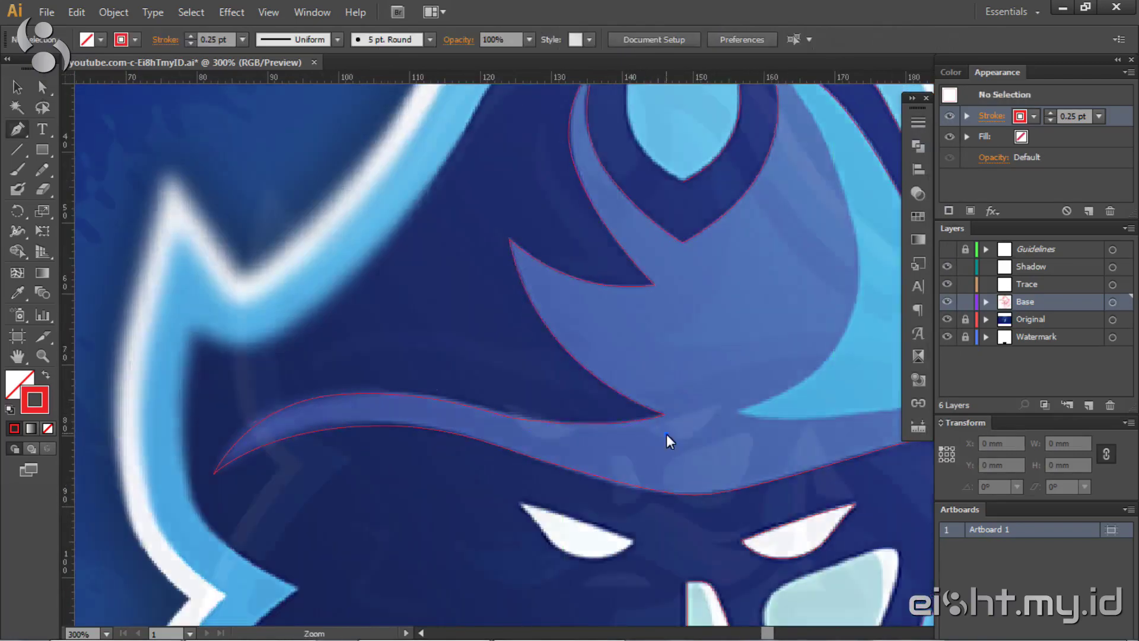
pyautogui.hotkey('ctrl', '-')
pyautogui.hotkey('ctrl', '-')
pyautogui.hotkey('ctrl', '+')
pyautogui.hotkey('ctrl', '+')
pyautogui.hotkey('ctrl', '+')
pyautogui.keyDown('ctrl'); pyautogui.click(379, 322); pyautogui.keyUp('ctrl')
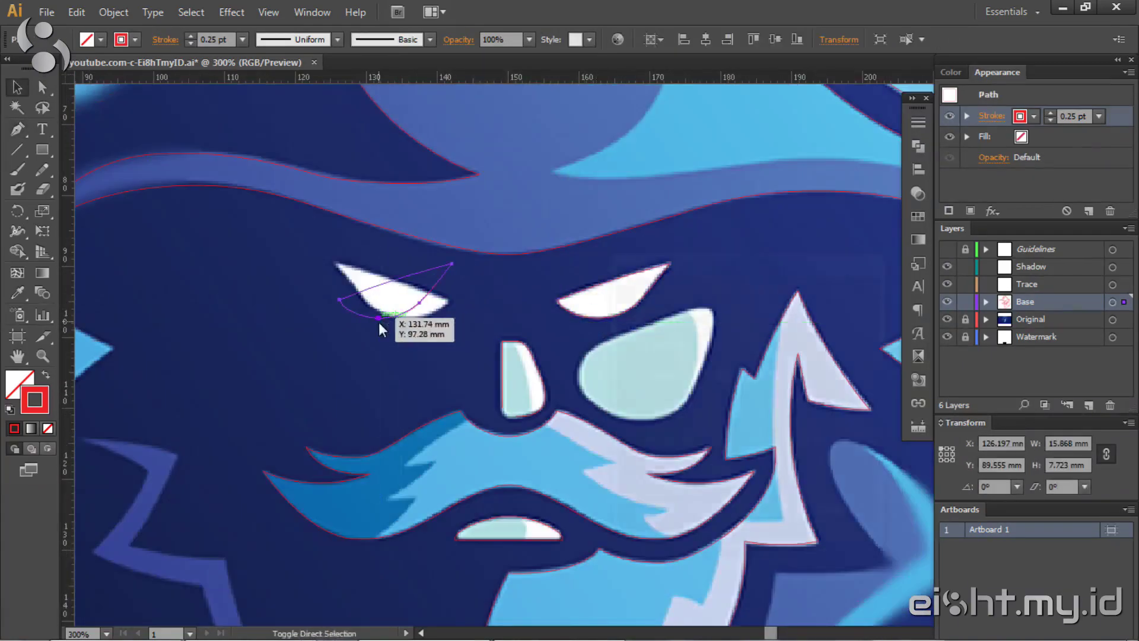
pyautogui.hotkey('ctrl', '+')
pyautogui.hotkey('ctrl', '-')
pyautogui.hotkey('ctrl', '-')
pyautogui.hotkey('ctrl', '-')
pyautogui.press('v')
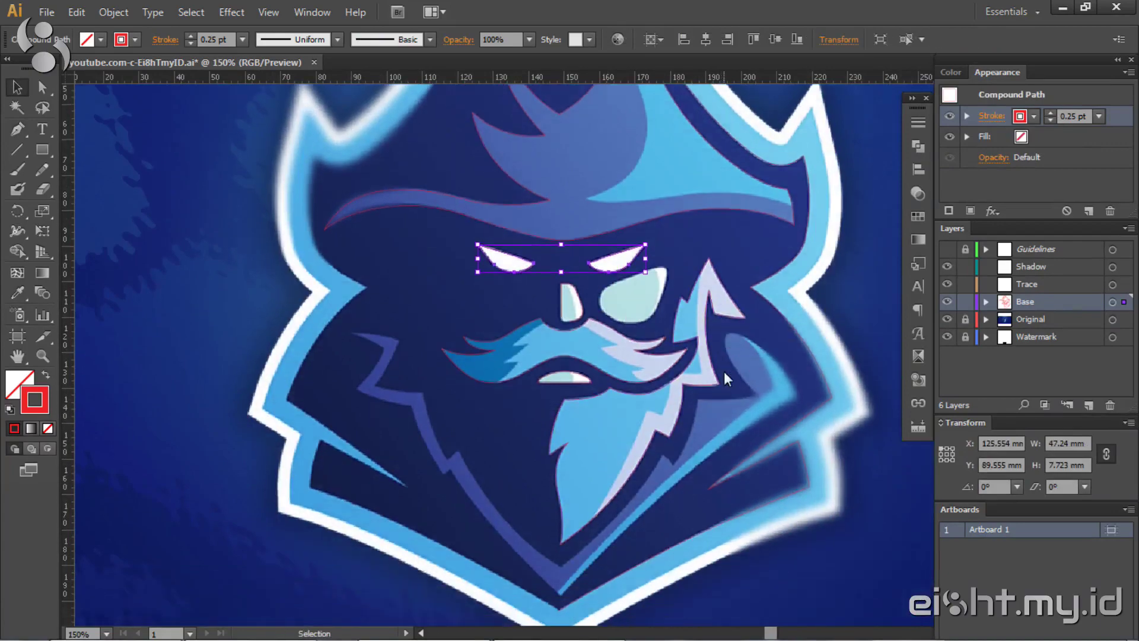
pyautogui.hotkey('ctrl', 'shift', 'a')
pyautogui.hotkey('ctrl', '+')
pyautogui.hotkey('ctrl', '-')
pyautogui.hotkey('ctrl', '+')
pyautogui.hotkey('ctrl', '+')
pyautogui.hotkey('ctrl', '+')
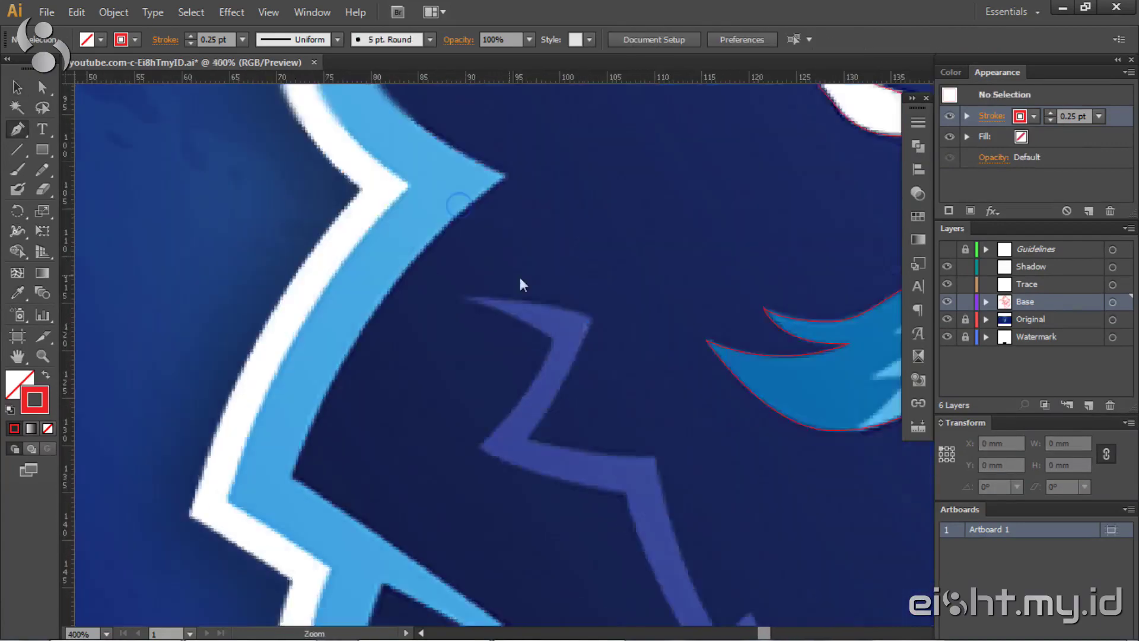
# Step: Trace the purple collar zigzag with straight and curved pen anchors
pyautogui.hotkey('ctrl', '+')
pyautogui.press('p')
pyautogui.click(419, 324)
pyautogui.moveTo(617, 356)
pyautogui.mouseDown()
pyautogui.moveTo(677, 389)
pyautogui.moveTo(575, 204)
pyautogui.mouseUp()
pyautogui.click(408, 382)
pyautogui.click(674, 409)
pyautogui.moveTo(674, 415)
pyautogui.mouseDown()
pyautogui.moveTo(590, 471)
pyautogui.moveTo(555, 415)
pyautogui.moveTo(384, 309)
pyautogui.mouseUp()
pyautogui.click(534, 394)
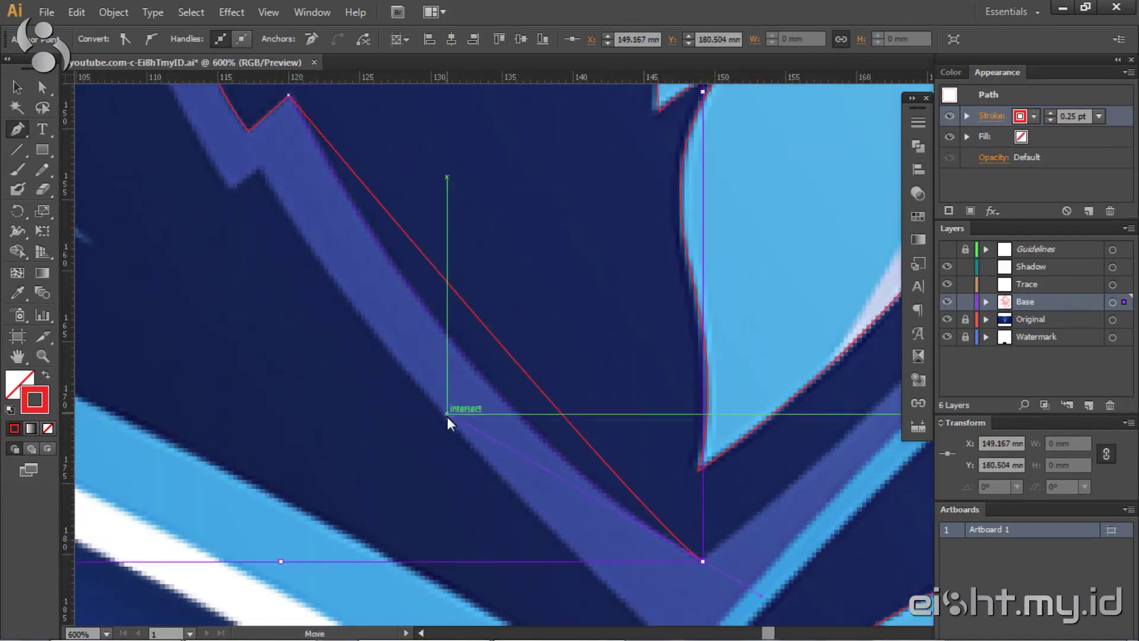
# Step: Continue the collar tracing along the shoulder shape and the lower collar area
pyautogui.moveTo(448, 418); pyautogui.dragTo(653, 381)
pyautogui.moveTo(775, 158)
pyautogui.mouseDown()
pyautogui.moveTo(629, 386)
pyautogui.moveTo(570, 444)
pyautogui.moveTo(582, 147)
pyautogui.mouseUp()
pyautogui.moveTo(611, 420); pyautogui.dragTo(483, 243)
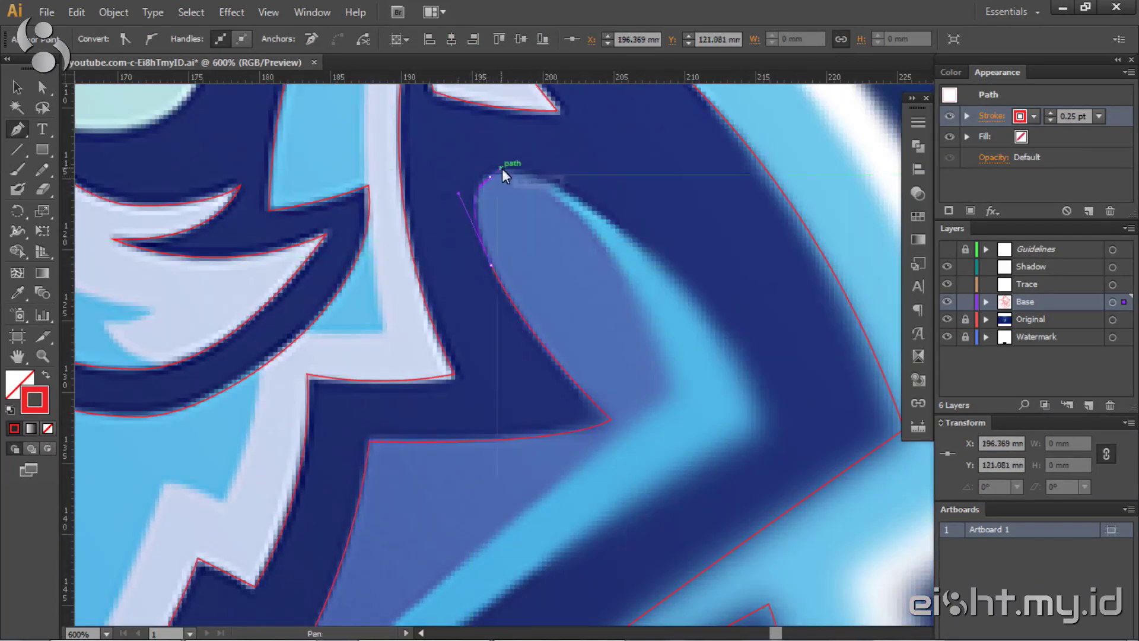
pyautogui.hotkey('ctrl', '-')
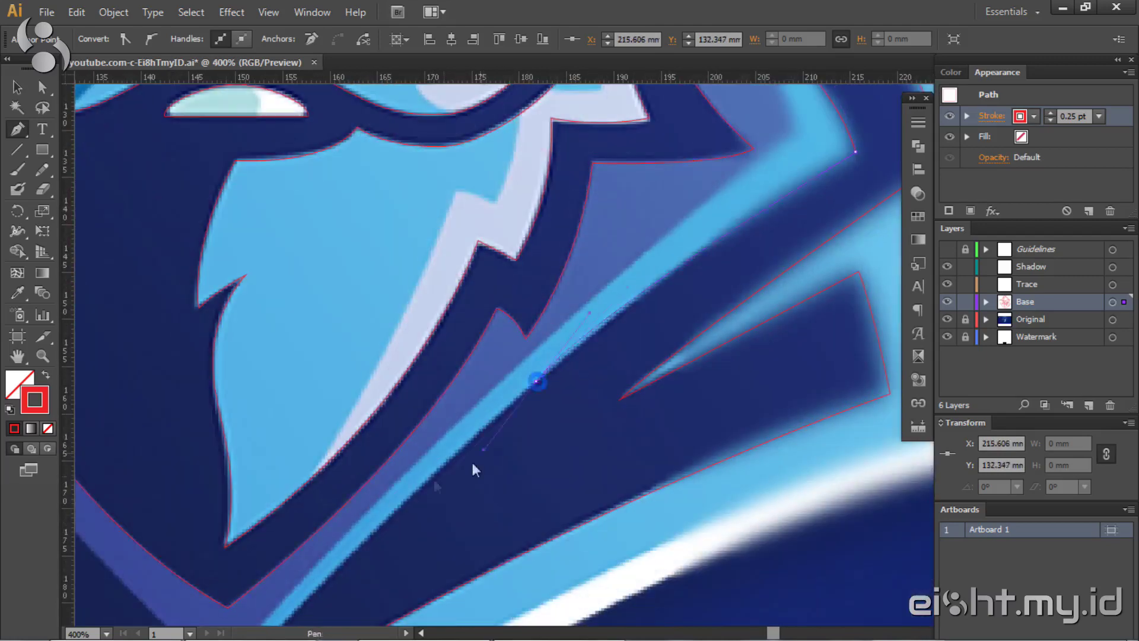
pyautogui.moveTo(526, 374); pyautogui.dragTo(363, 275)
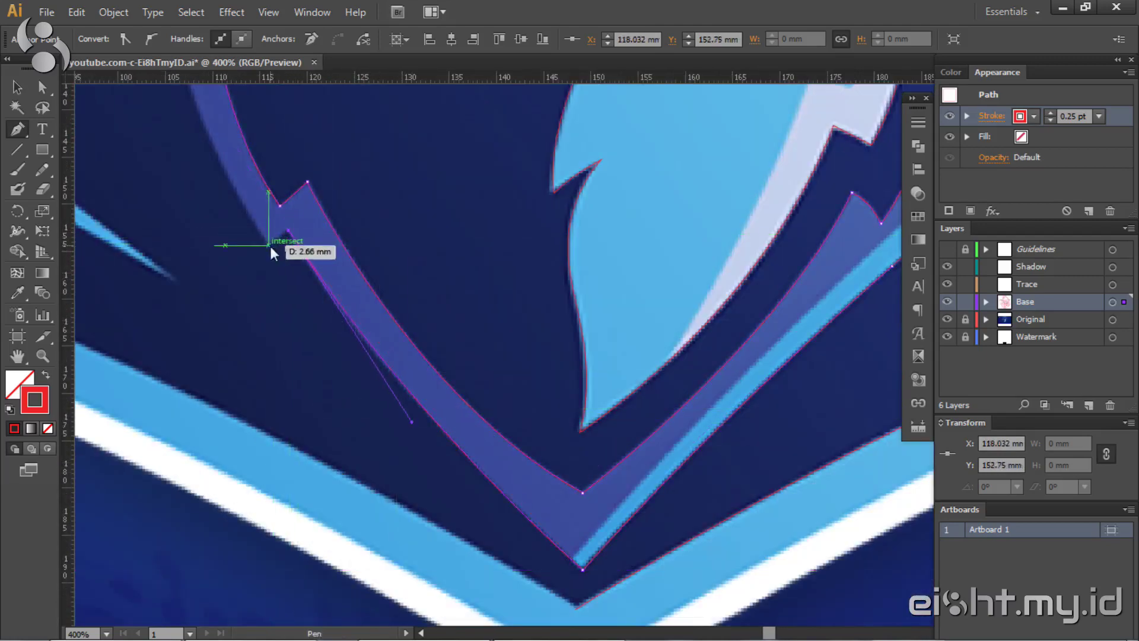
pyautogui.hotkey('ctrl', '-')
pyautogui.hotkey('ctrl', '+')
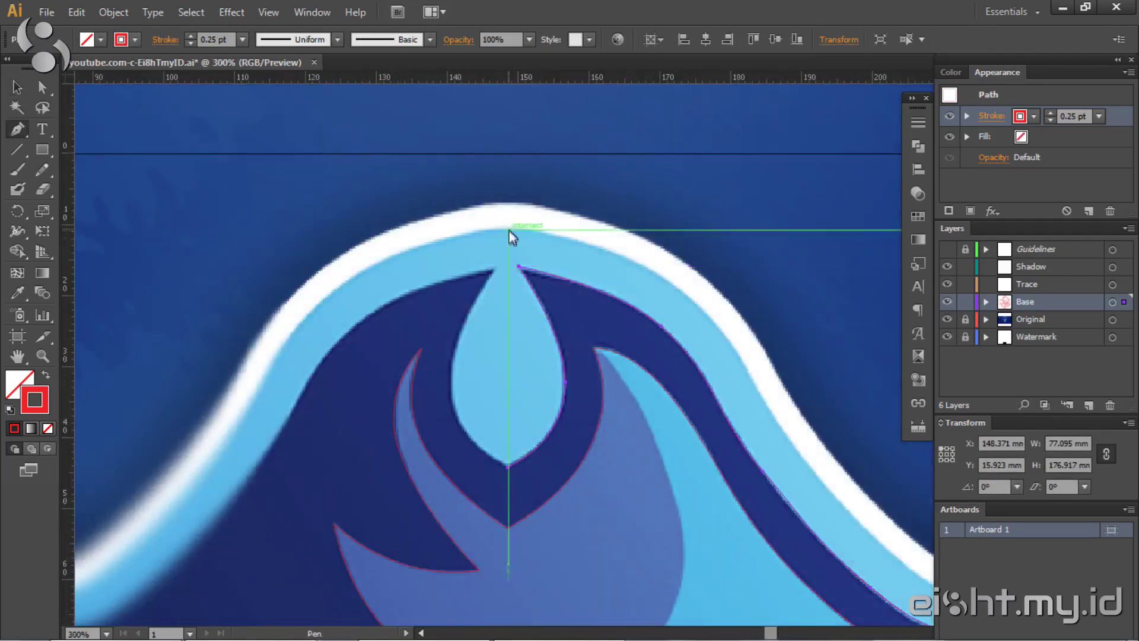
# Step: Trace the right half of the outer outline from hat peak to bottom V, reshaping curves
pyautogui.moveTo(508, 229); pyautogui.dragTo(560, 229)
pyautogui.moveTo(695, 301); pyautogui.dragTo(741, 347)
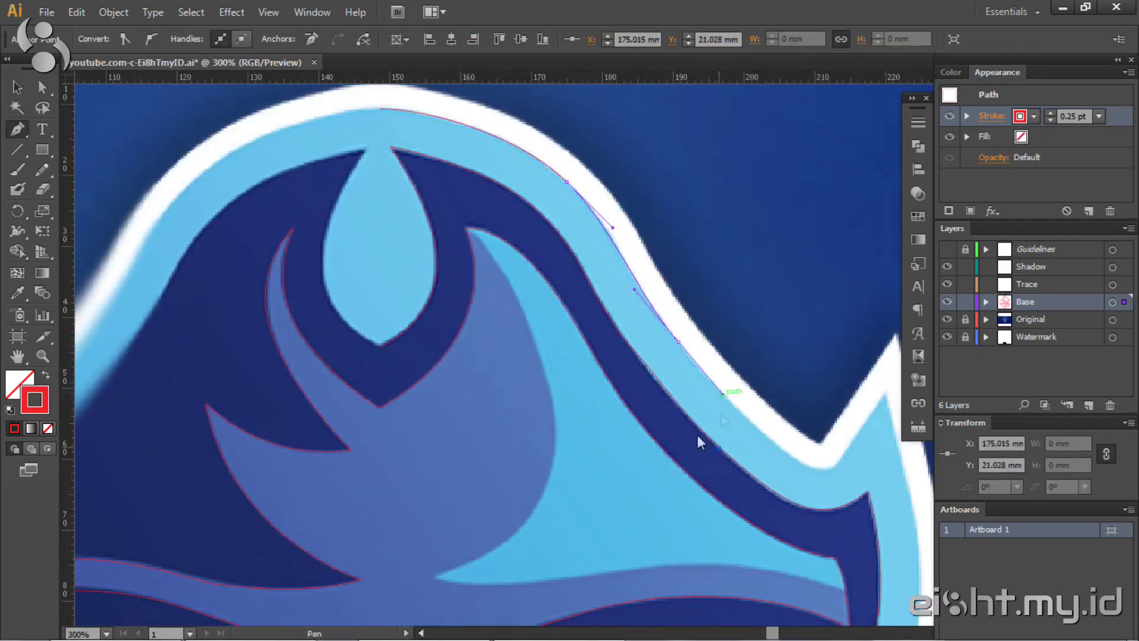
pyautogui.click(700, 410)
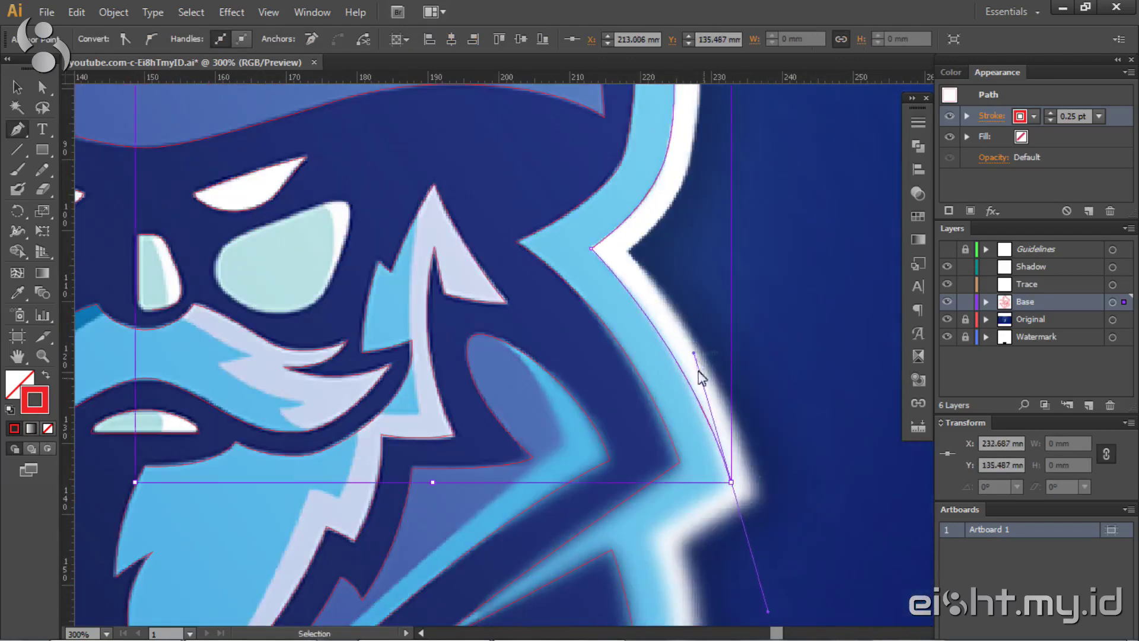
pyautogui.moveTo(701, 377); pyautogui.dragTo(733, 482)
pyautogui.press('p')
pyautogui.scroll(-5, 728, 487)
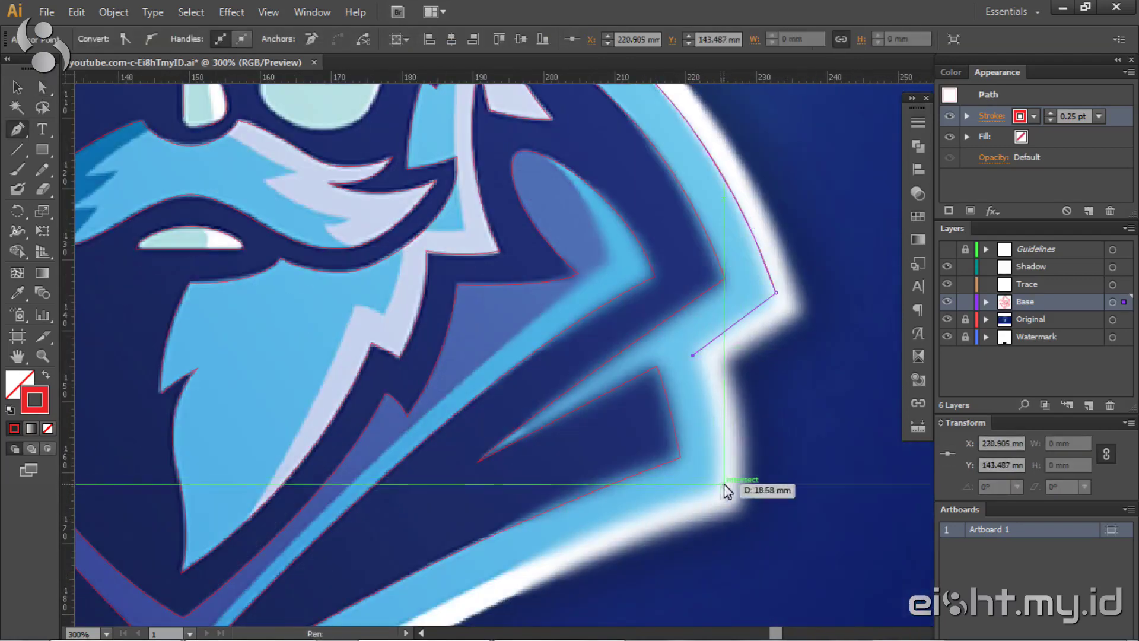
pyautogui.scroll(-3, 675, 364)
pyautogui.moveTo(332, 520); pyautogui.dragTo(391, 483)
pyautogui.moveTo(630, 338); pyautogui.dragTo(632, 330)
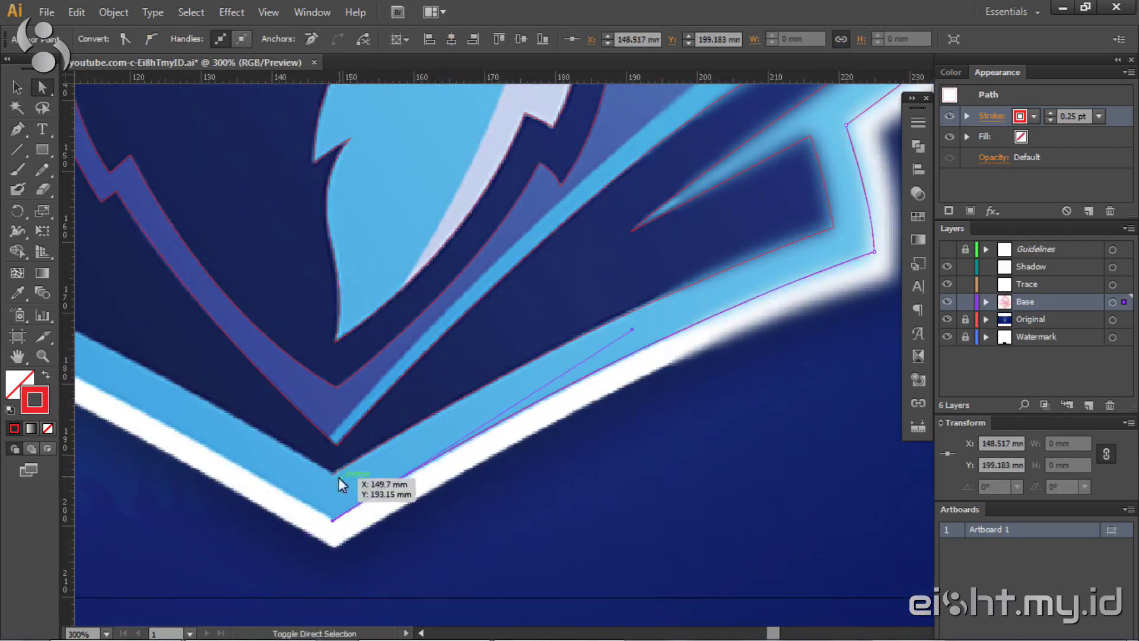
pyautogui.scroll(-3, 350, 553)
# Step: Select the finished right-half outline path and bring up its transform settings
pyautogui.hotkey('ctrl', 'shift', 'a')
pyautogui.scroll(5, 564, 173)
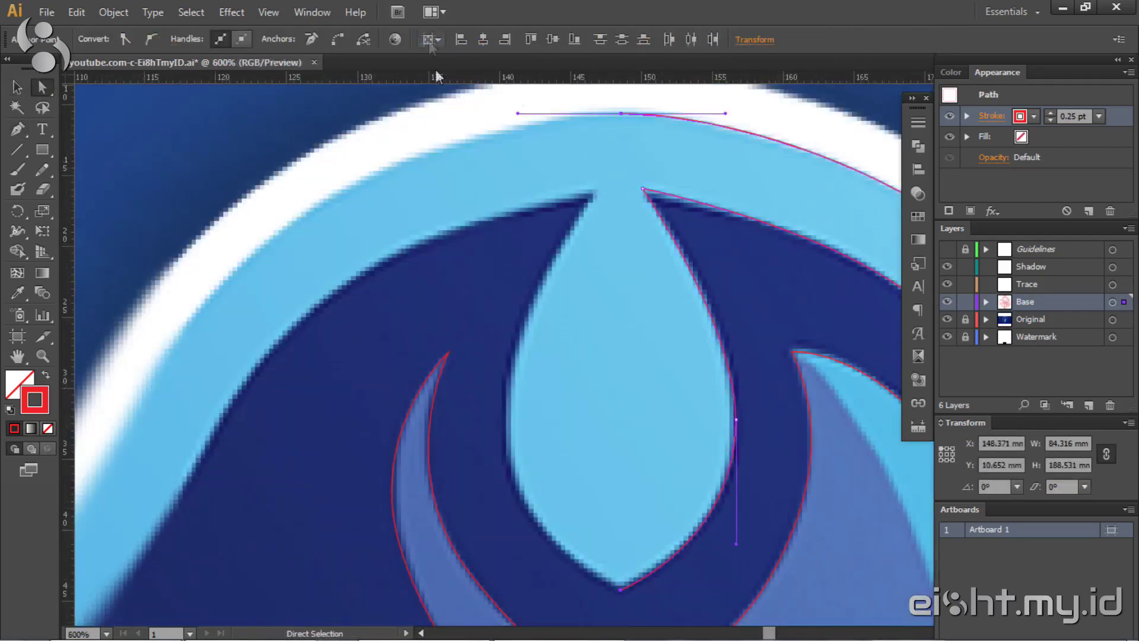
pyautogui.click(676, 244)
pyautogui.hotkey('ctrl', '1')
# Step: Place a mirrored copy of the outline on the left and join the two halves
pyautogui.press('Return')
pyautogui.click(718, 441)
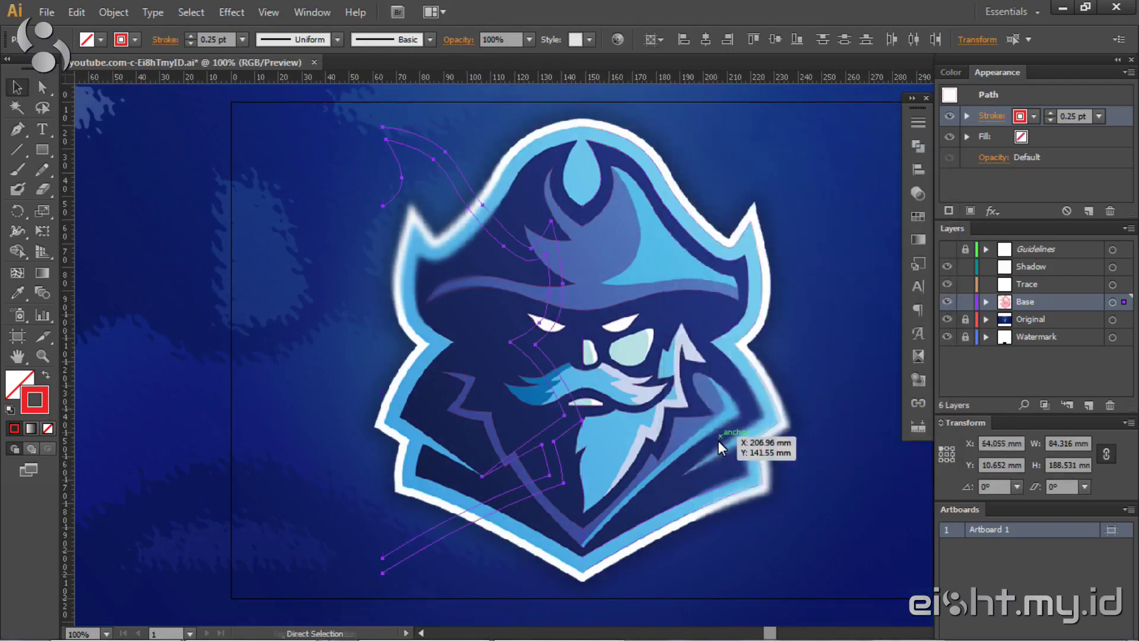
pyautogui.scroll(5, 522, 261)
pyautogui.rightClick(522, 261)
pyautogui.press('Escape')
pyautogui.scroll(5, 621, 113)
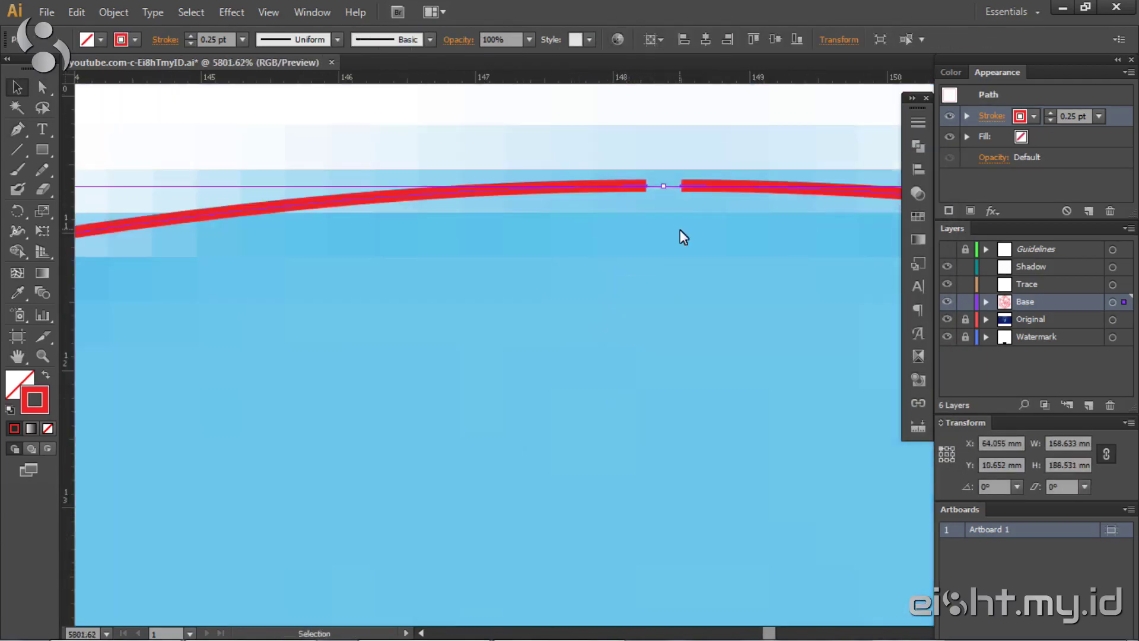
pyautogui.press('p')
pyautogui.click(629, 391)
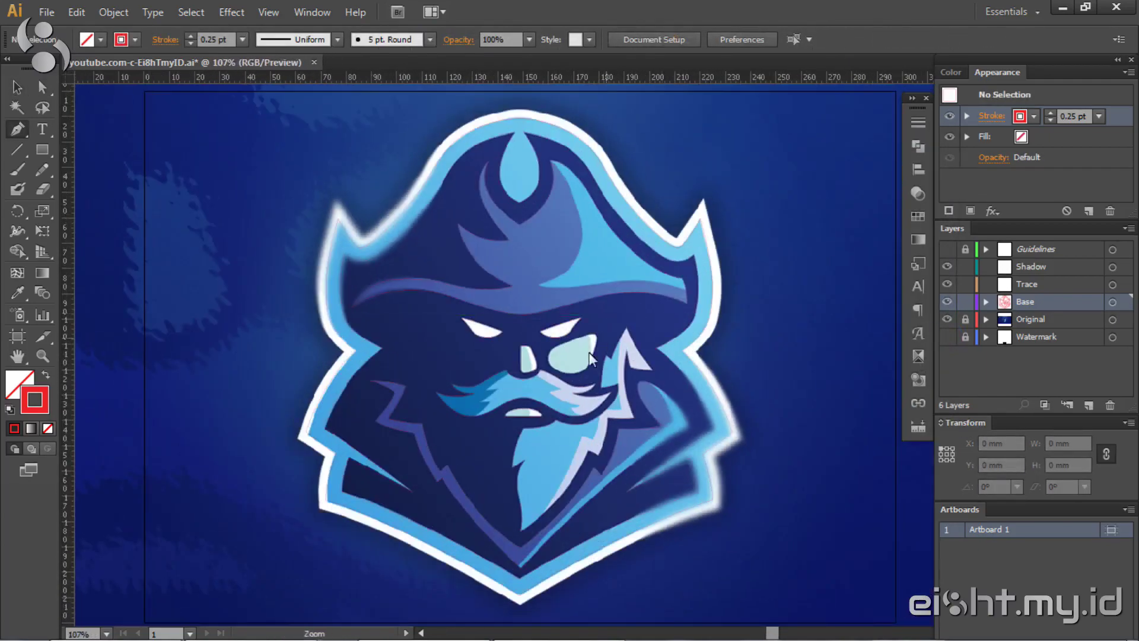
# Step: Trace a shadow shape around the eye patch
pyautogui.scroll(5, 591, 359)
pyautogui.click(402, 270)
pyautogui.click(461, 339)
pyautogui.click(429, 390)
pyautogui.keyDown('ctrl'); pyautogui.click(670, 368); pyautogui.keyUp('ctrl')
pyautogui.scroll(-5, 172, 369)
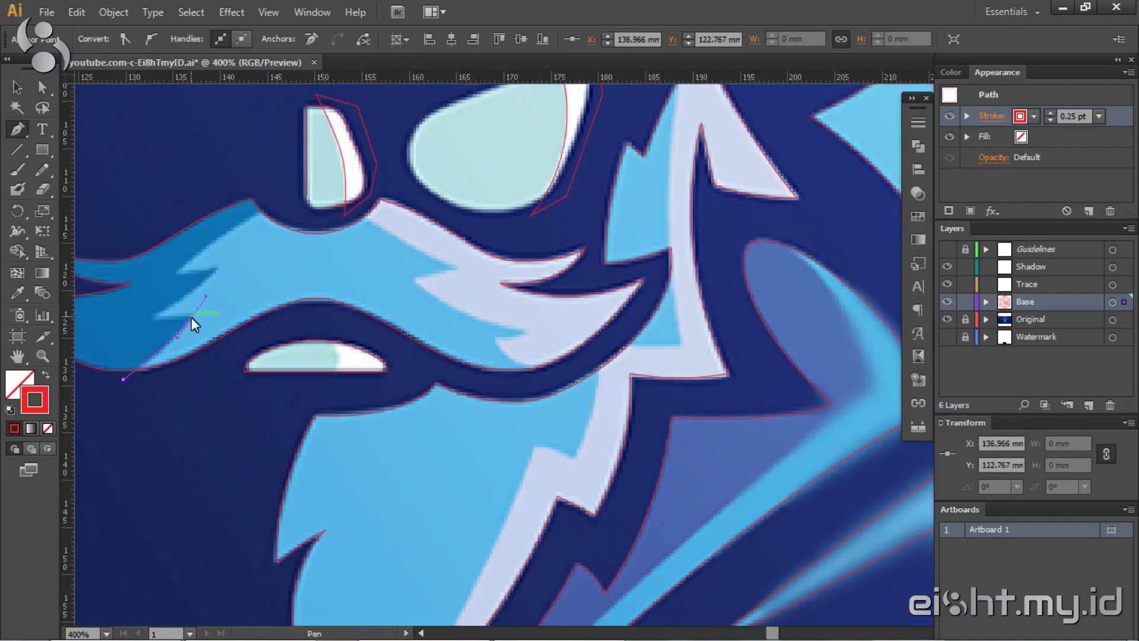
# Step: Trace shadow paths along both sides of the mustache
pyautogui.click(273, 209)
pyautogui.hscroll(-3, 413, 172)
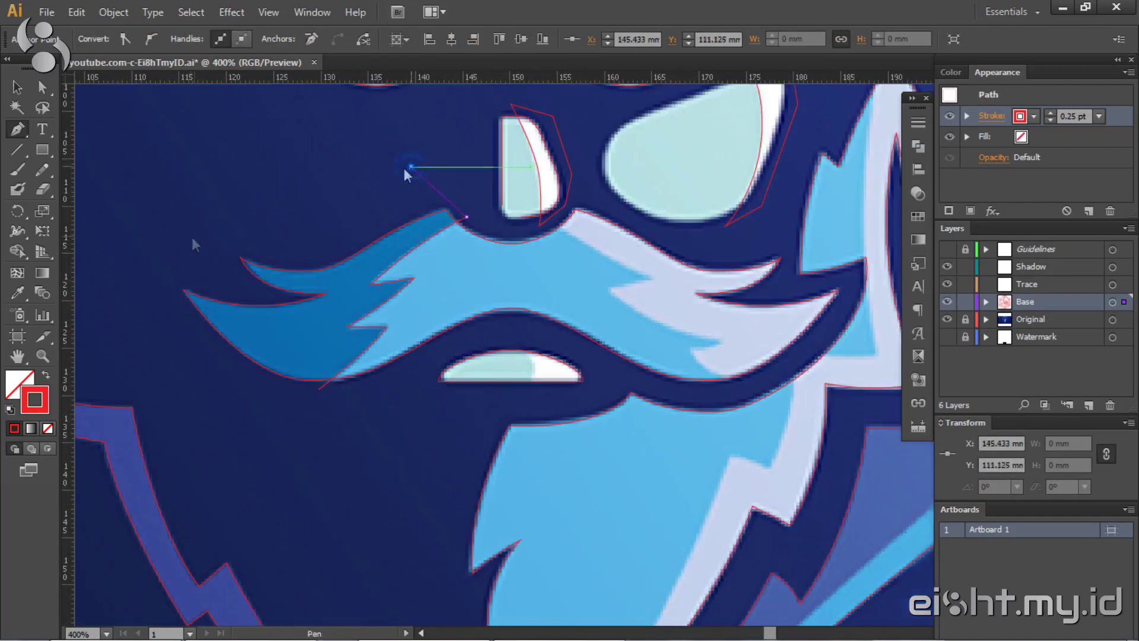
pyautogui.keyDown('ctrl'); pyautogui.click(674, 330); pyautogui.keyUp('ctrl')
pyautogui.click(752, 381)
pyautogui.moveTo(707, 346); pyautogui.dragTo(726, 345)
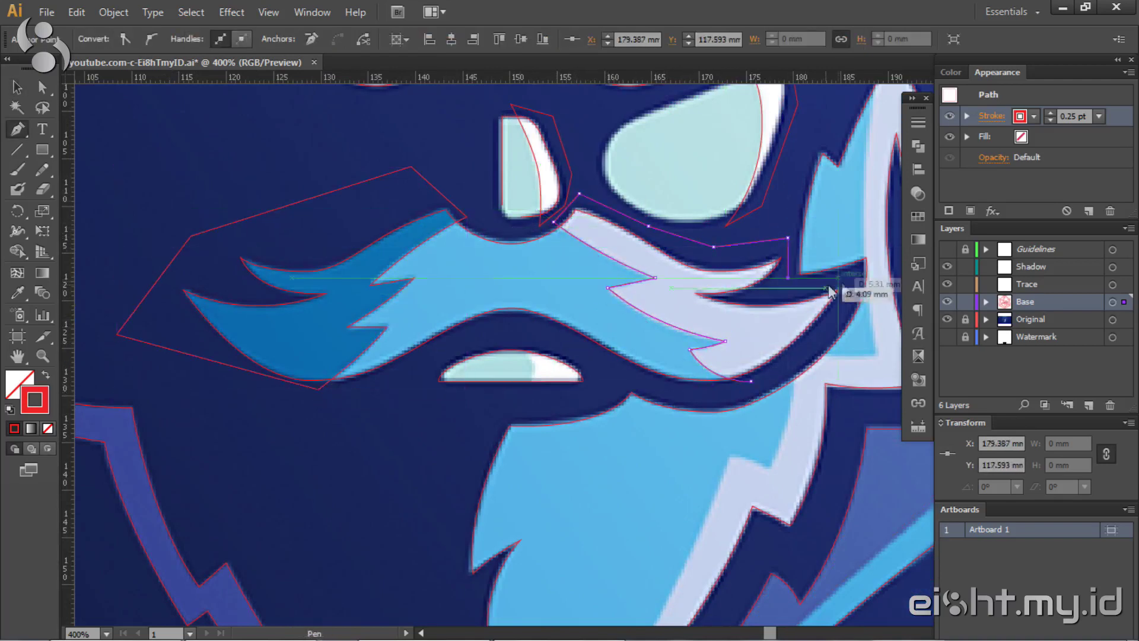
pyautogui.press('v')
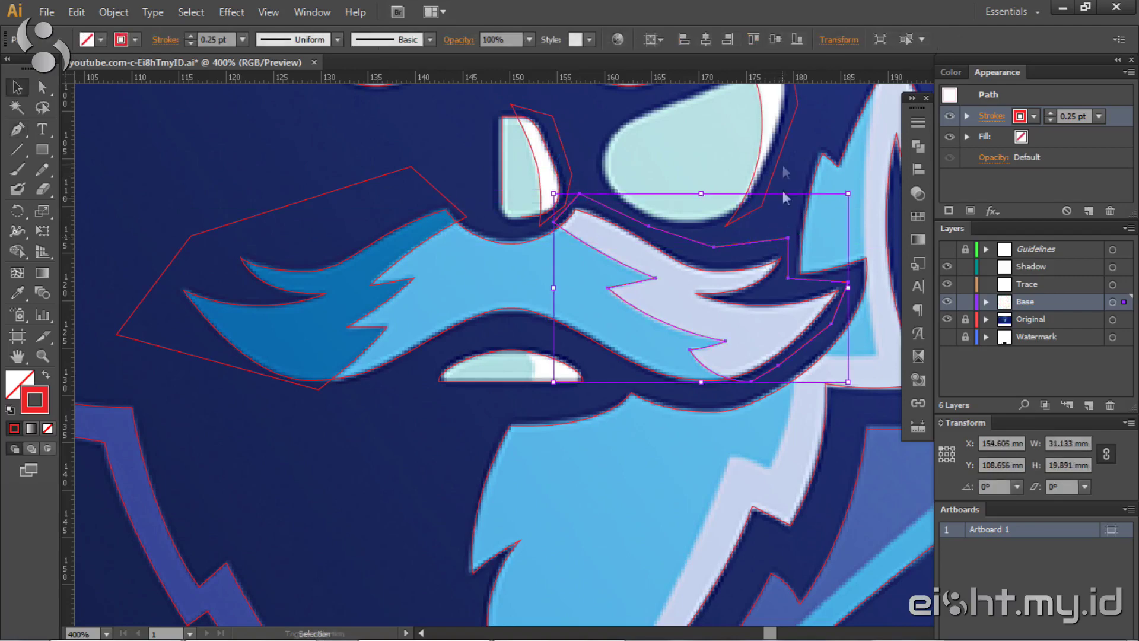
pyautogui.press('a')
pyautogui.hotkey('ctrl', 'shift', 'a')
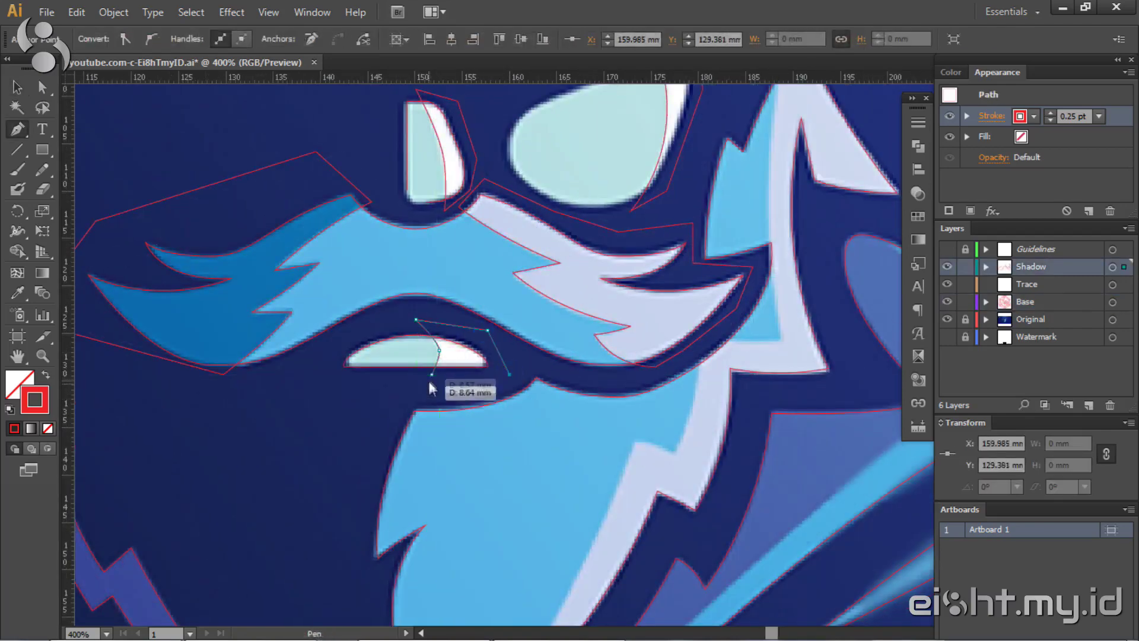
# Step: Trace a shadow path from the lower lip along the beard's lightning edge
pyautogui.moveTo(416, 332); pyautogui.dragTo(510, 385)
pyautogui.press('p')
pyautogui.keyDown('alt'); pyautogui.scroll(-5, 594, 356); pyautogui.keyUp('alt')
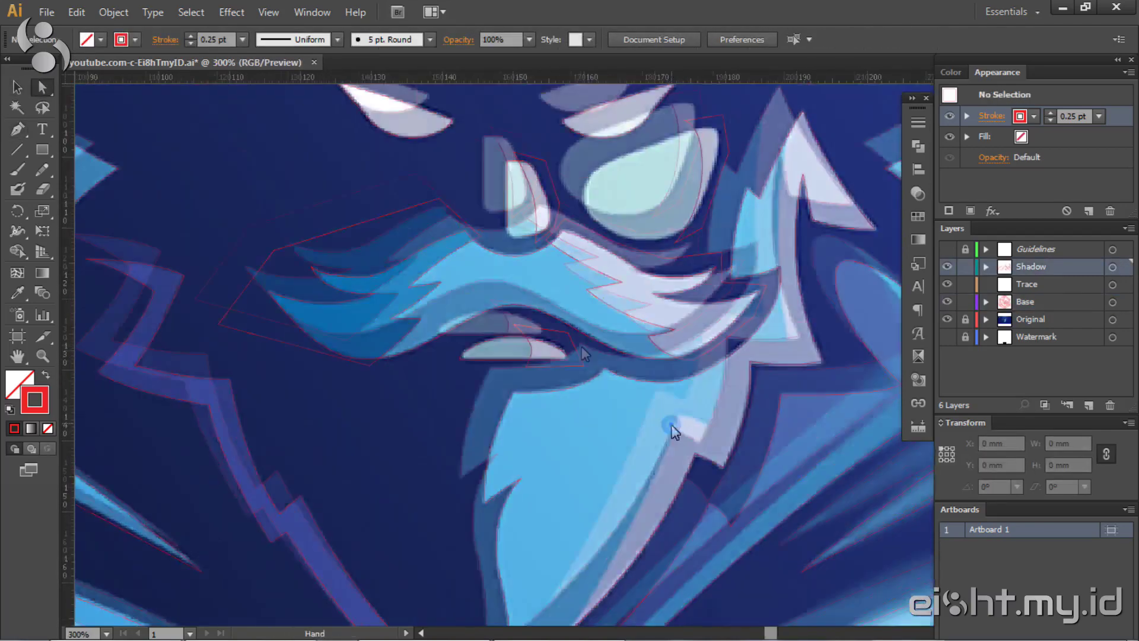
pyautogui.click(494, 509)
pyautogui.click(639, 282)
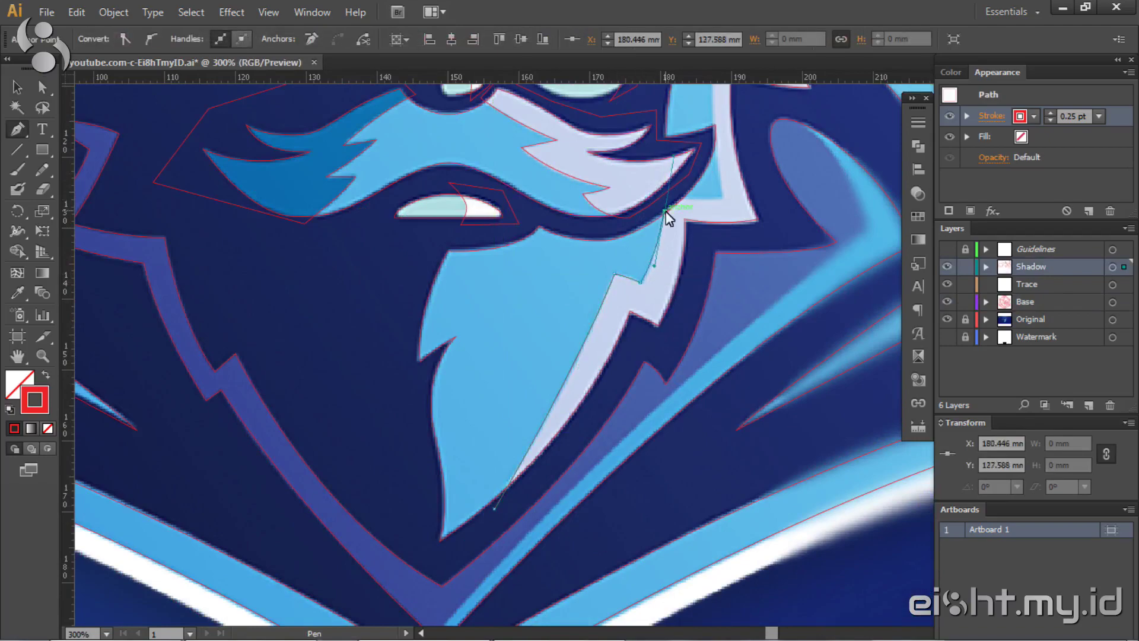
pyautogui.click(725, 198)
pyautogui.scroll(3, 608, 181)
pyautogui.hscroll(2, 608, 181)
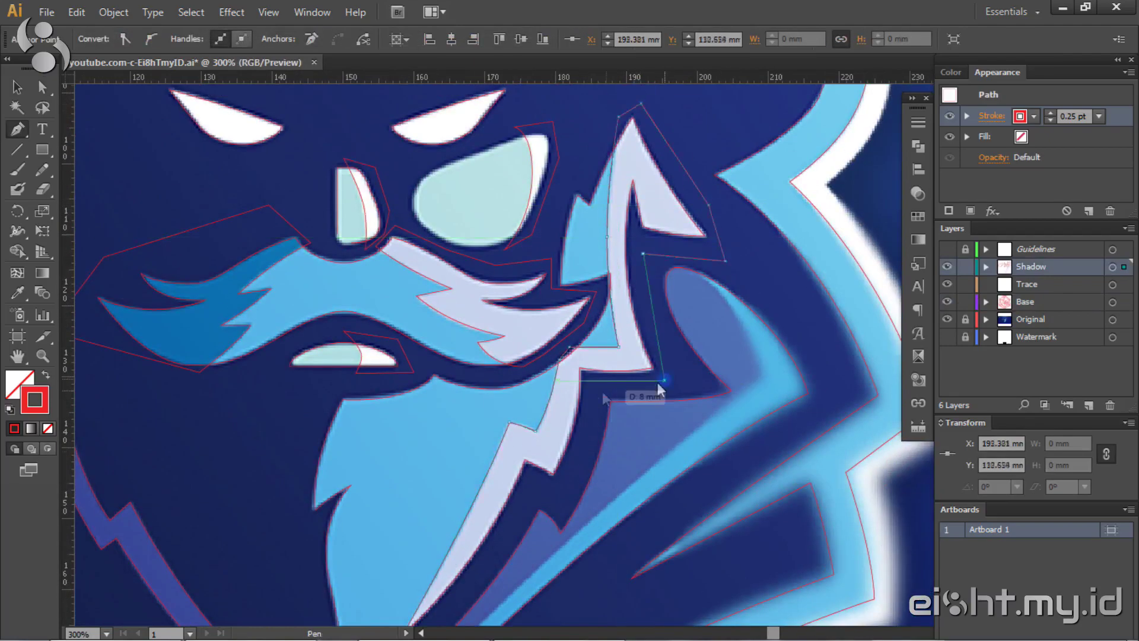
pyautogui.click(496, 374)
# Step: Trace a curved shadow path across the hat's lower dark band
pyautogui.keyDown('alt'); pyautogui.scroll(-3, 666, 386); pyautogui.keyUp('alt')
pyautogui.keyDown('alt'); pyautogui.scroll(3, 757, 474); pyautogui.keyUp('alt')
pyautogui.moveTo(754, 468); pyautogui.dragTo(512, 450)
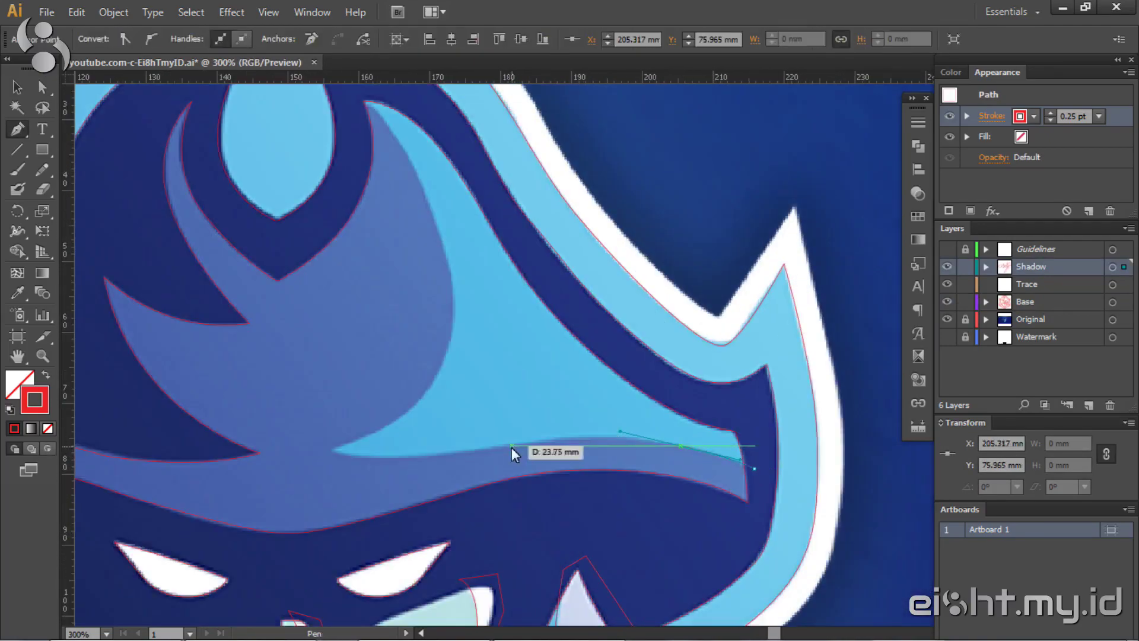
pyautogui.moveTo(469, 328); pyautogui.dragTo(472, 279)
pyautogui.scroll(3, 472, 279)
pyautogui.moveTo(383, 212); pyautogui.dragTo(355, 187)
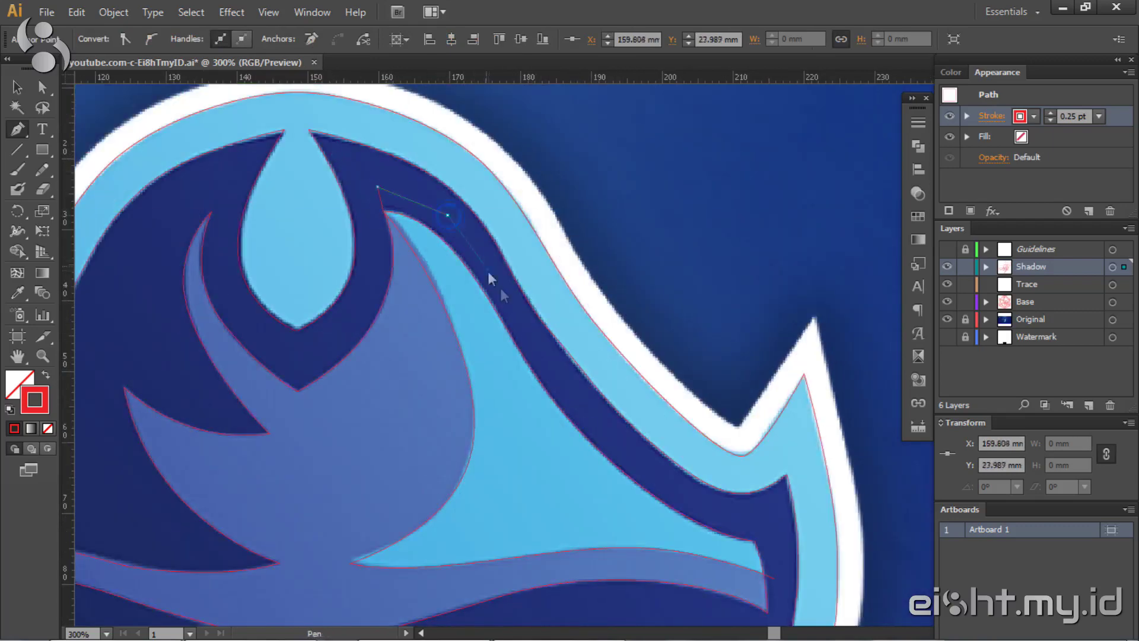
pyautogui.scroll(3, 479, 404)
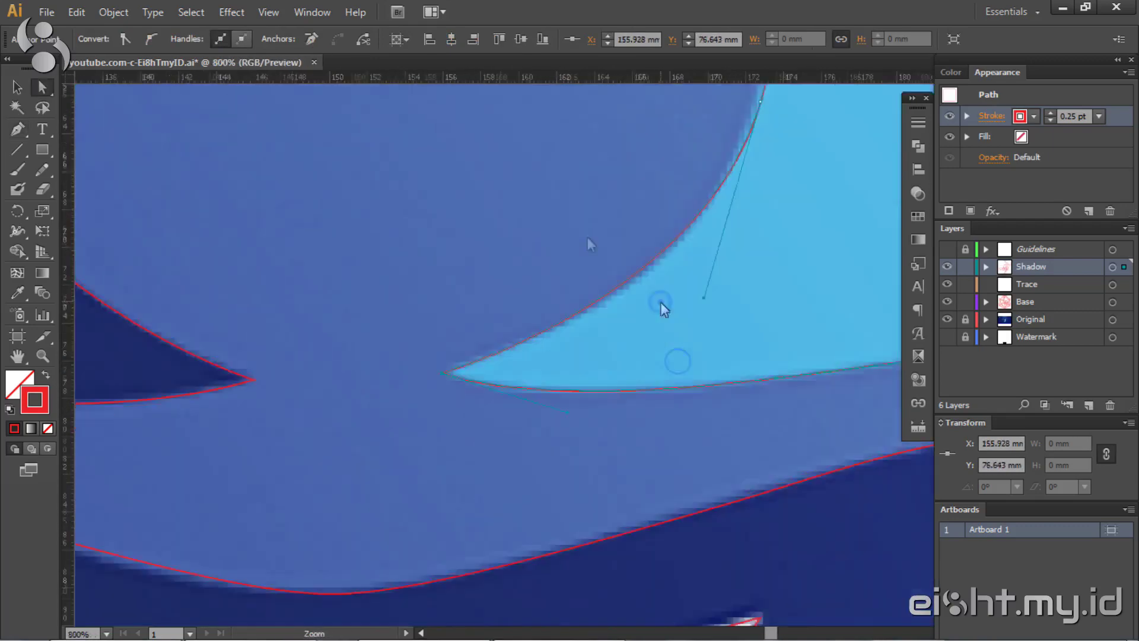
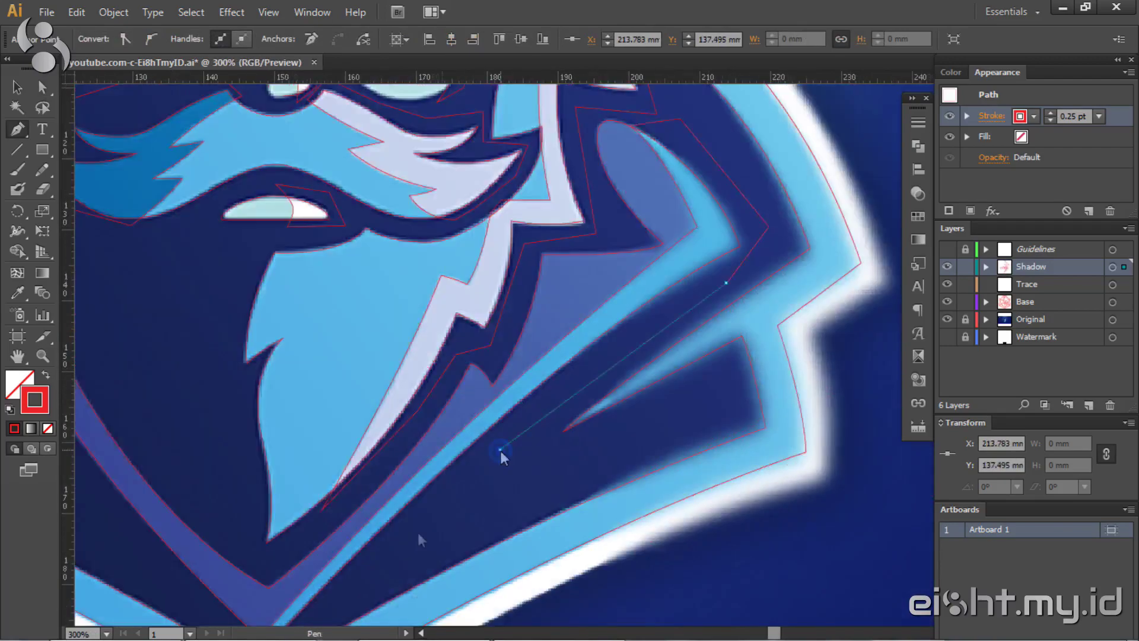
# Step: Finish the beard shadow path, then intersect the two selected hat shapes with Pathfinder
pyautogui.scroll(-5, 518, 237)
pyautogui.press('v')
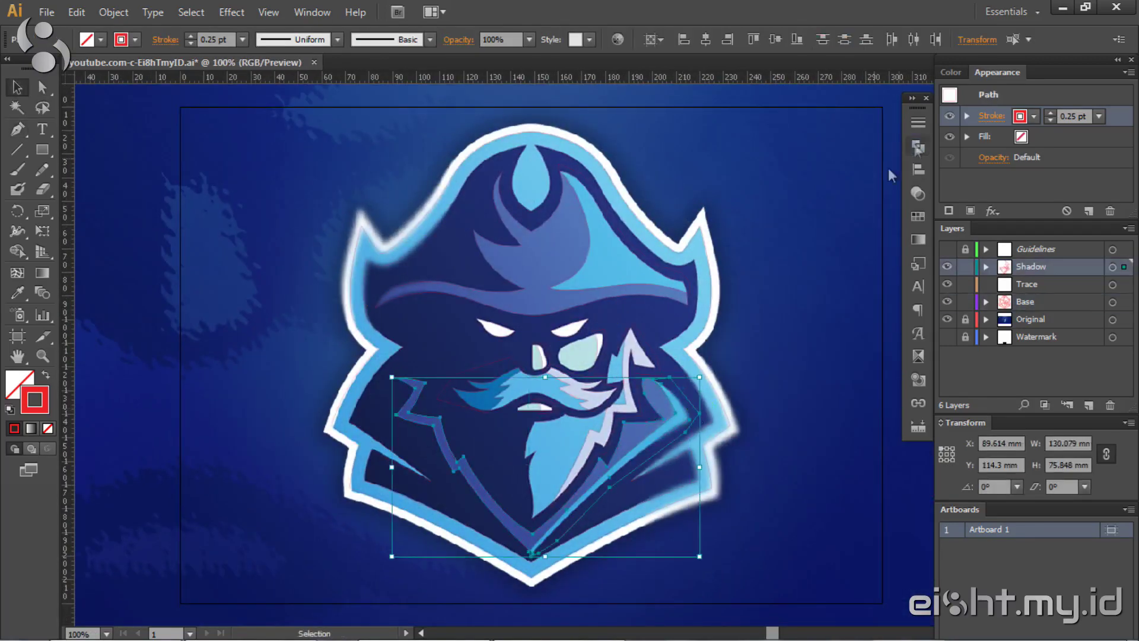
pyautogui.click(919, 147)
pyautogui.click(629, 267)
pyautogui.keyDown('shift'); pyautogui.click(551, 234); pyautogui.keyUp('shift')
pyautogui.click(784, 148)
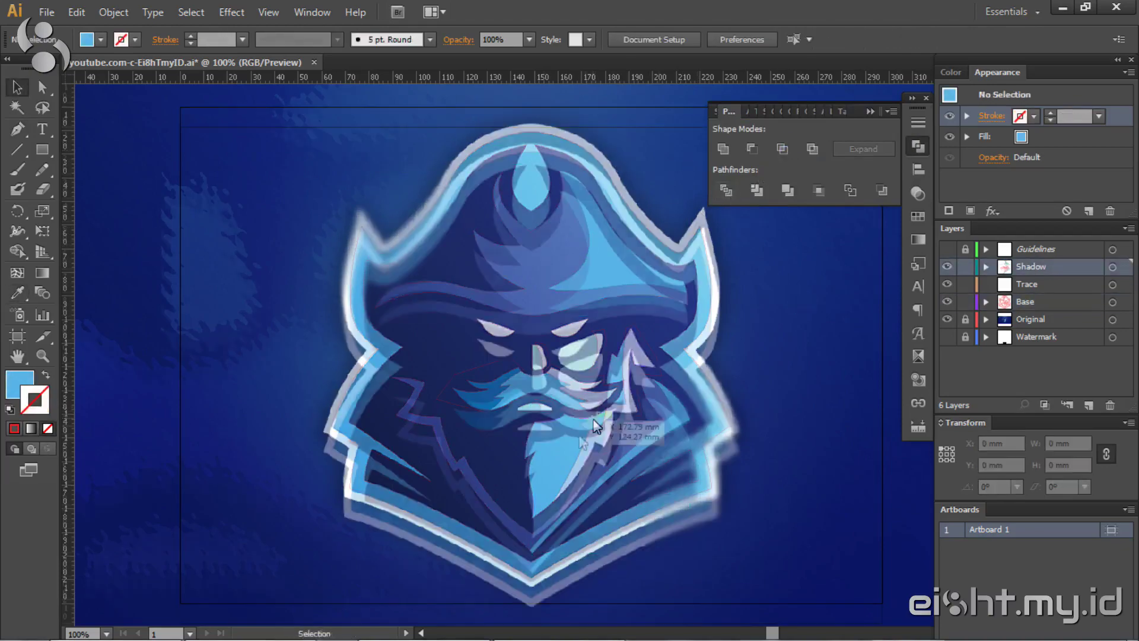
pyautogui.scroll(5, 473, 394)
pyautogui.scroll(5, 536, 462)
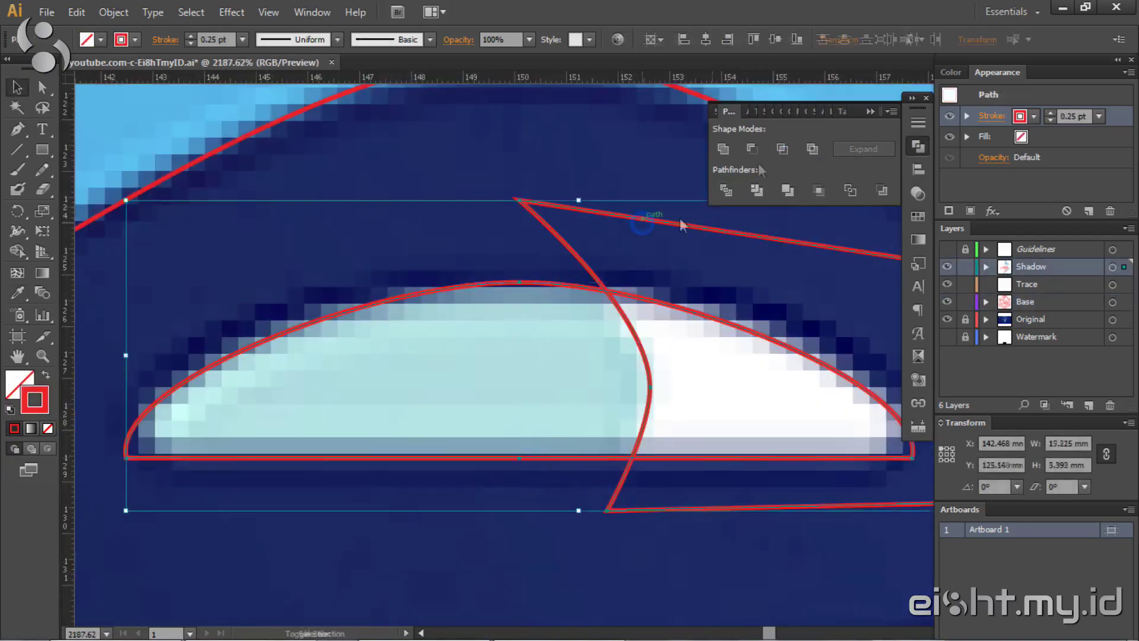
# Step: Select the mustache shadow and the small nose shadow paths
pyautogui.scroll(-5, 540, 489)
pyautogui.click(554, 344)
pyautogui.click(490, 432)
pyautogui.click(627, 418)
pyautogui.click(561, 279)
pyautogui.scroll(1, 693, 255)
# Step: Draw a closed crescent shadow beside the pale eye and give it its own fill colour
pyautogui.press('p')
pyautogui.moveTo(684, 302); pyautogui.dragTo(703, 288)
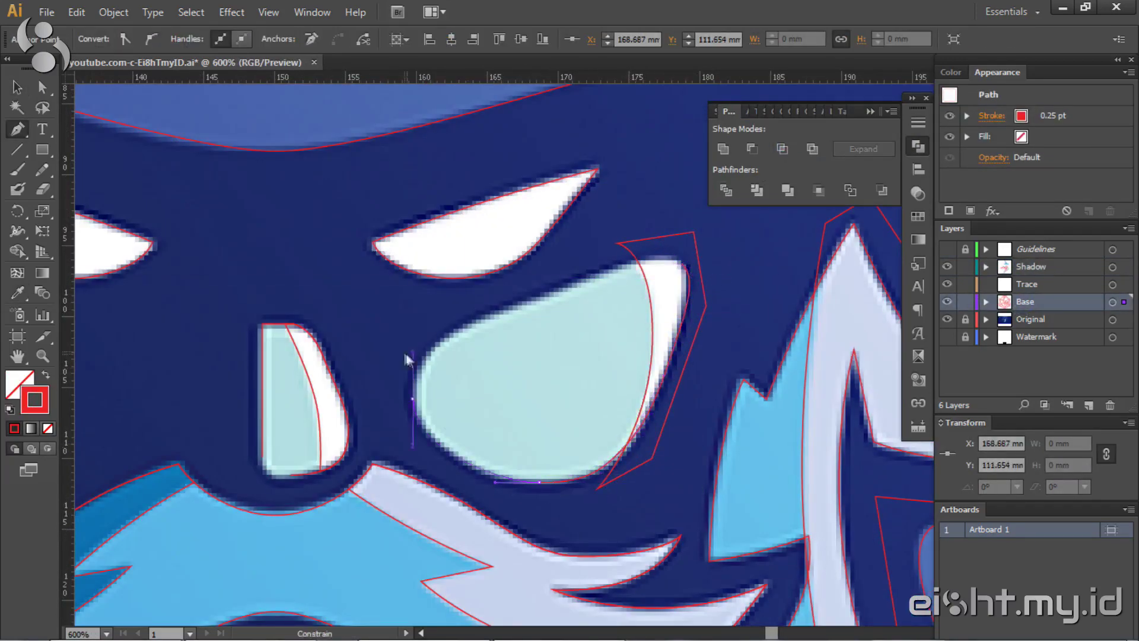
pyautogui.click(653, 265)
pyautogui.press('v')
pyautogui.click(676, 285)
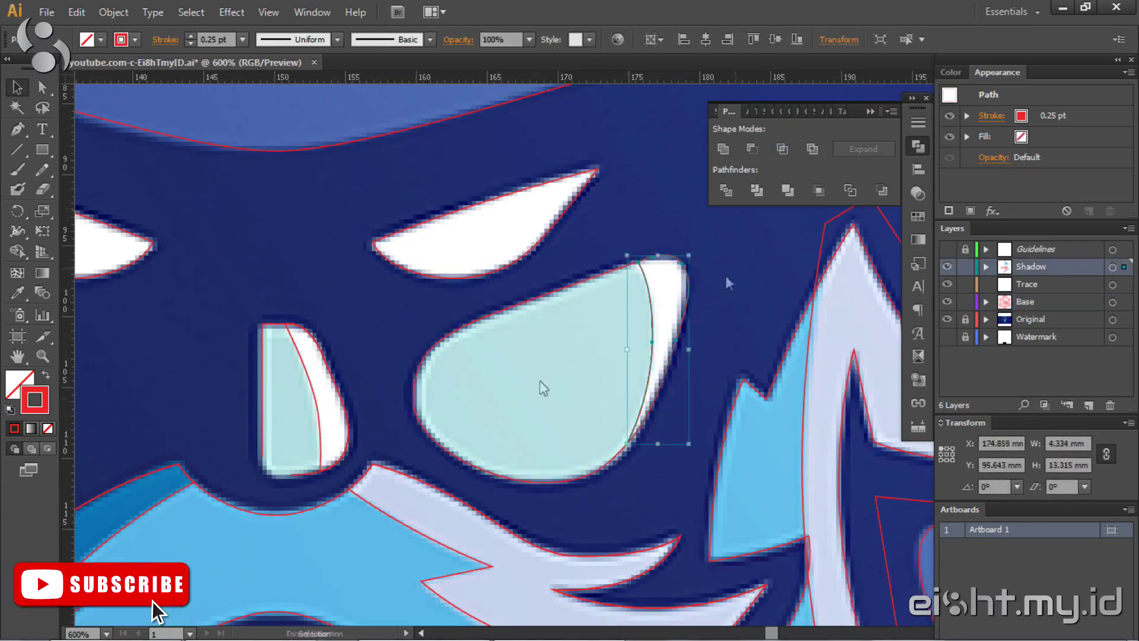
pyautogui.click(525, 225)
pyautogui.hotkey('ctrl', '-')
pyautogui.hotkey('ctrl', '-')
pyautogui.press('v')
# Step: Select the lightning shadow and mustache shadow paths together
pyautogui.click(734, 300)
pyautogui.keyDown('shift'); pyautogui.click(516, 387); pyautogui.keyUp('shift')
pyautogui.hotkey('ctrl', '-')
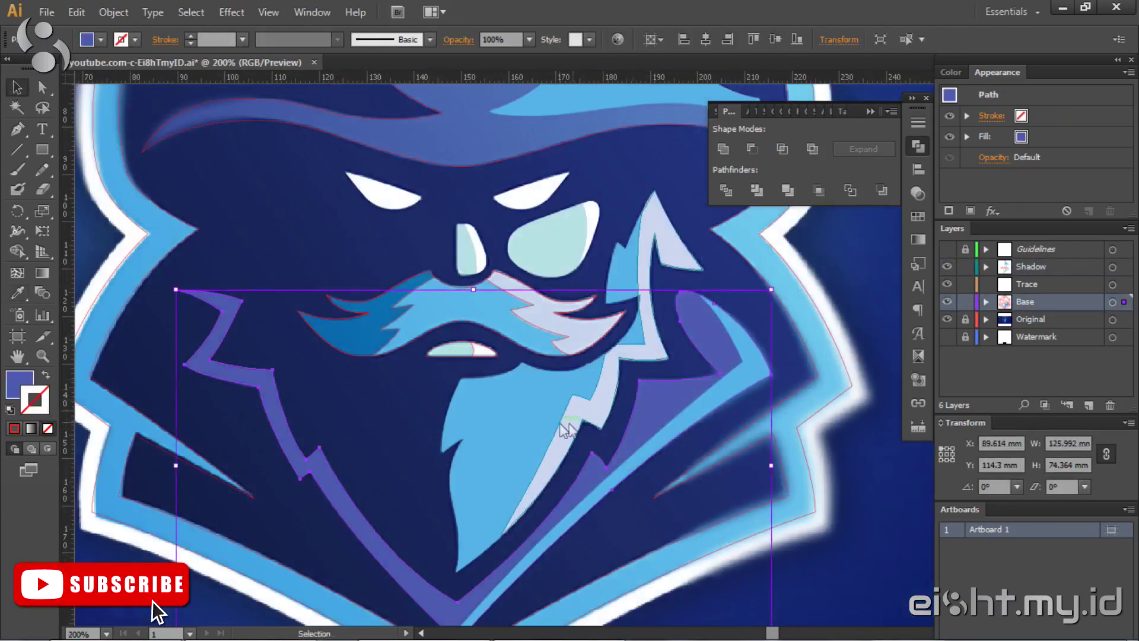
# Step: Make the mouth shape light cyan using the Eyedropper
pyautogui.click(466, 350)
pyautogui.press('i')
pyautogui.click(439, 350)
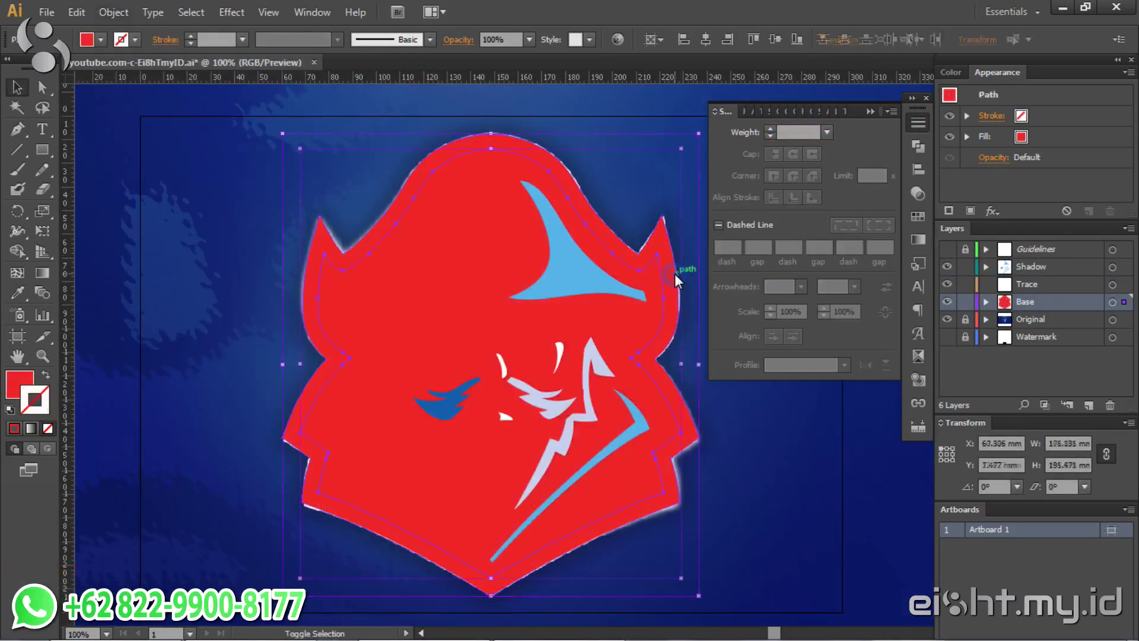
# Step: Adjust the logo stroke colour, hide the Original layer, show Watermark, and fit the artboard
pyautogui.click(1033, 118)
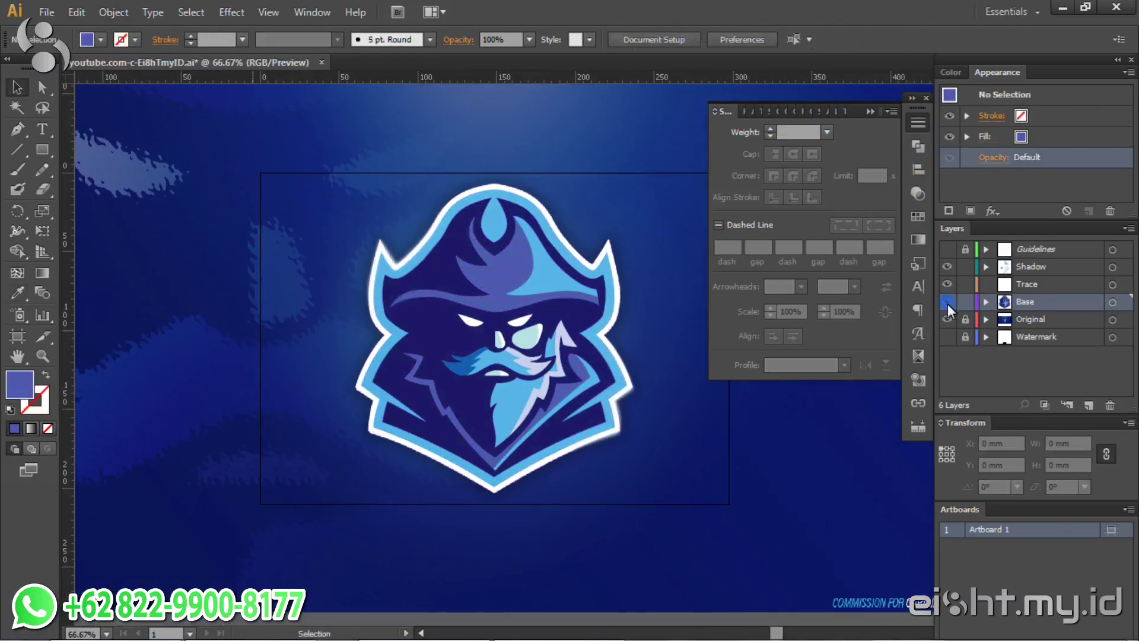
pyautogui.click(948, 319)
pyautogui.click(947, 337)
pyautogui.hotkey('ctrl', '0')
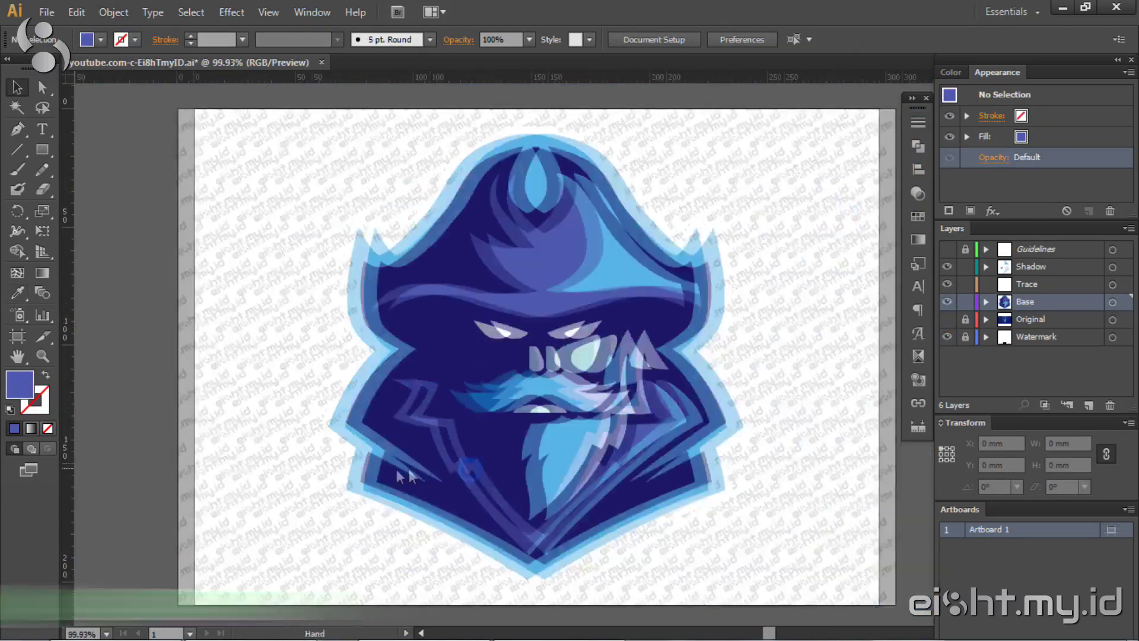